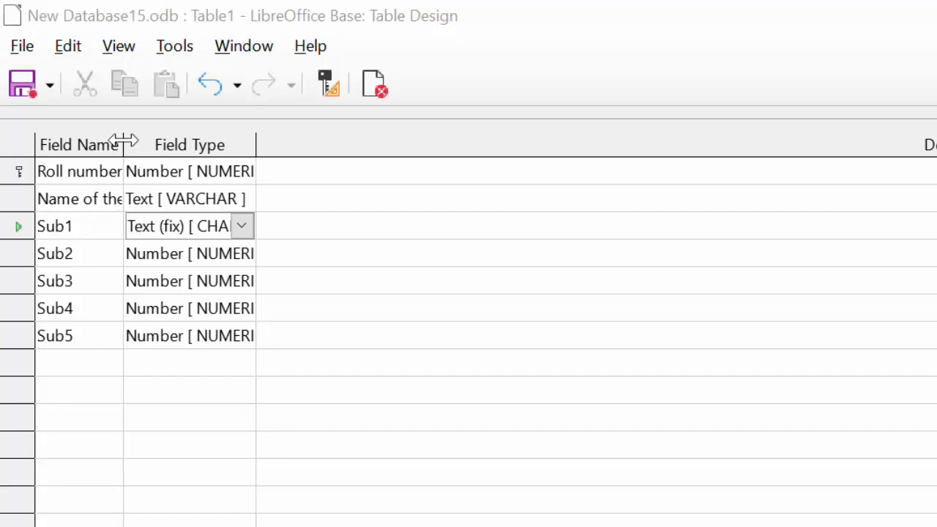
Step: Widen Table1's Field Name column so names like 'Name of the Student' show in full
left_click_drag(123, 140, 208, 211)
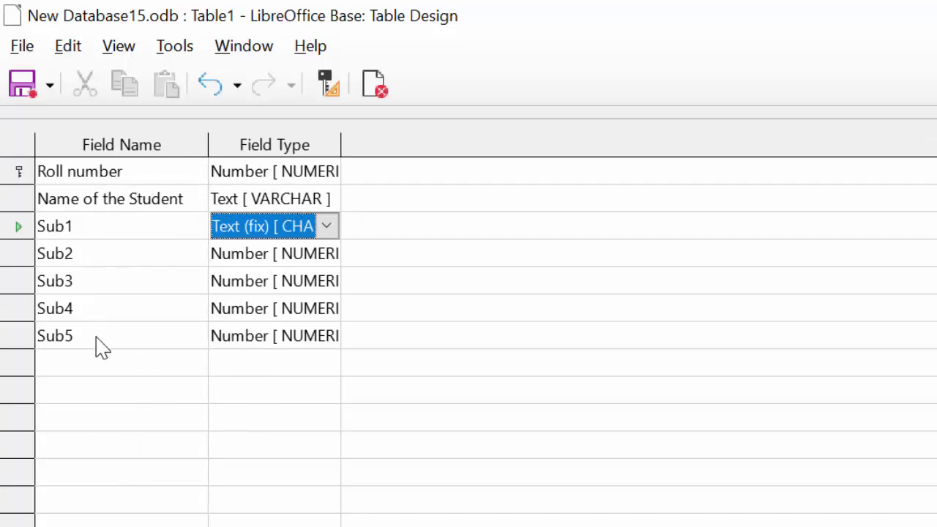
Step: Change the field type of Sub1, Sub2 and Sub3 to Text [VARCHAR]
left_click(334, 225)
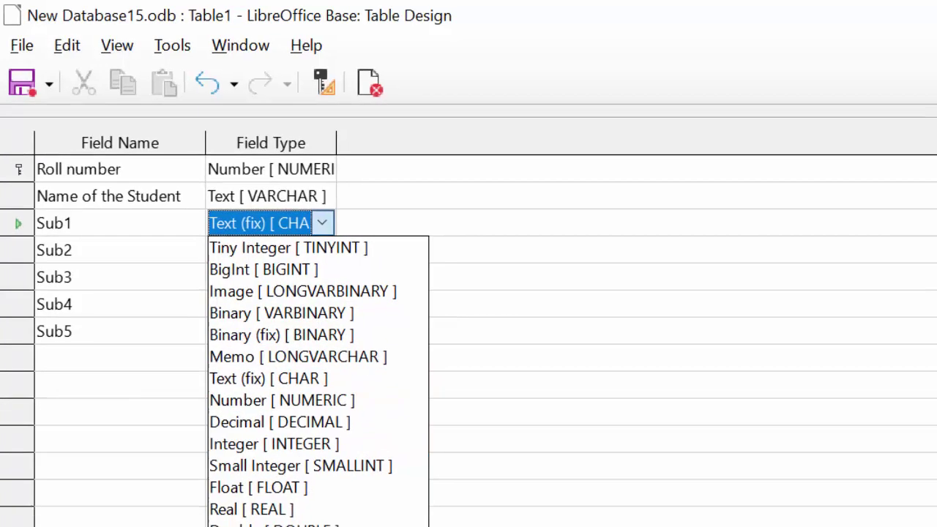
left_click(276, 489)
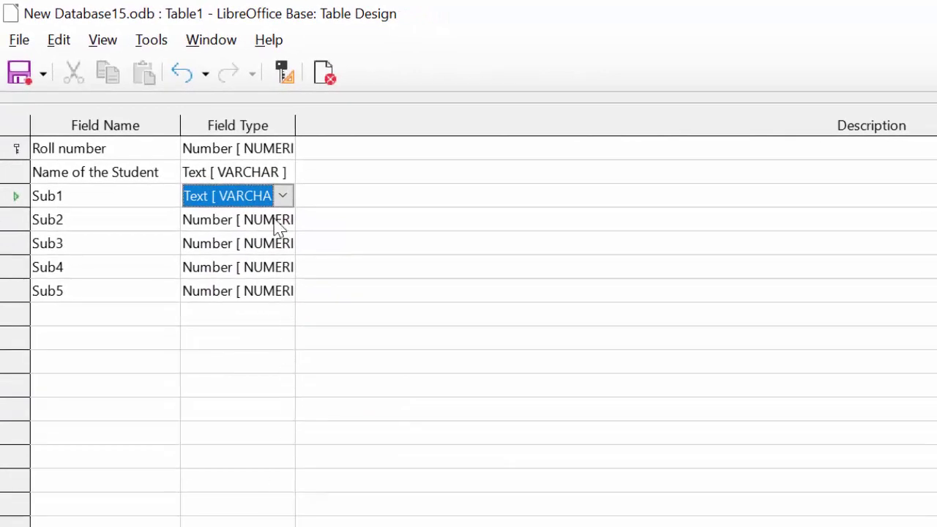
left_click(275, 224)
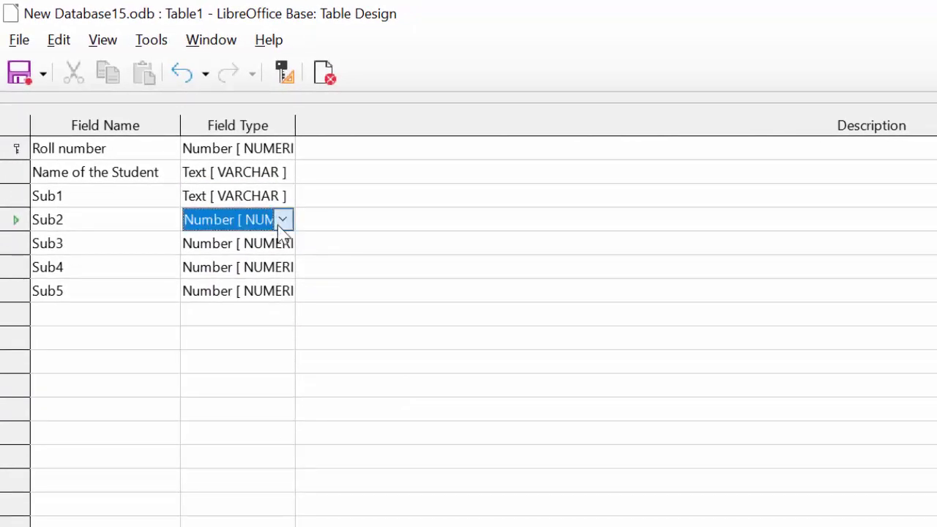
left_click(282, 219)
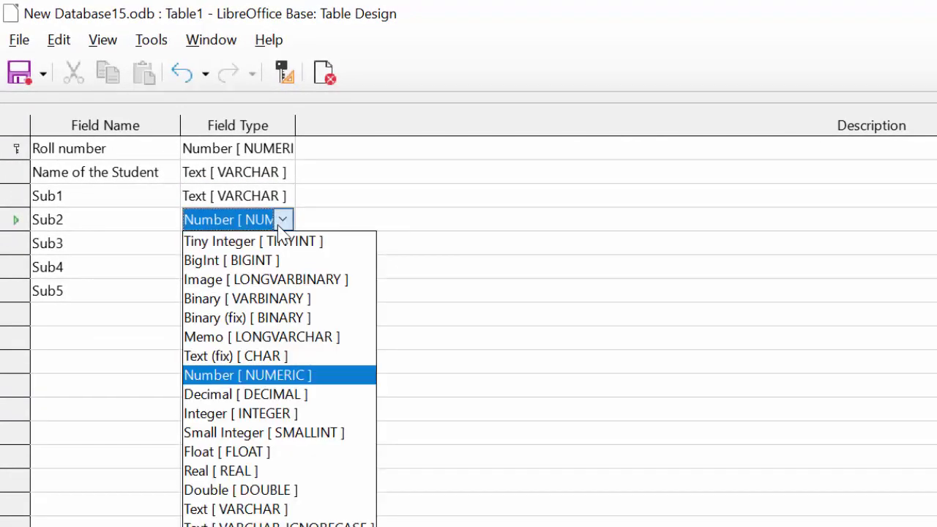
left_click(257, 509)
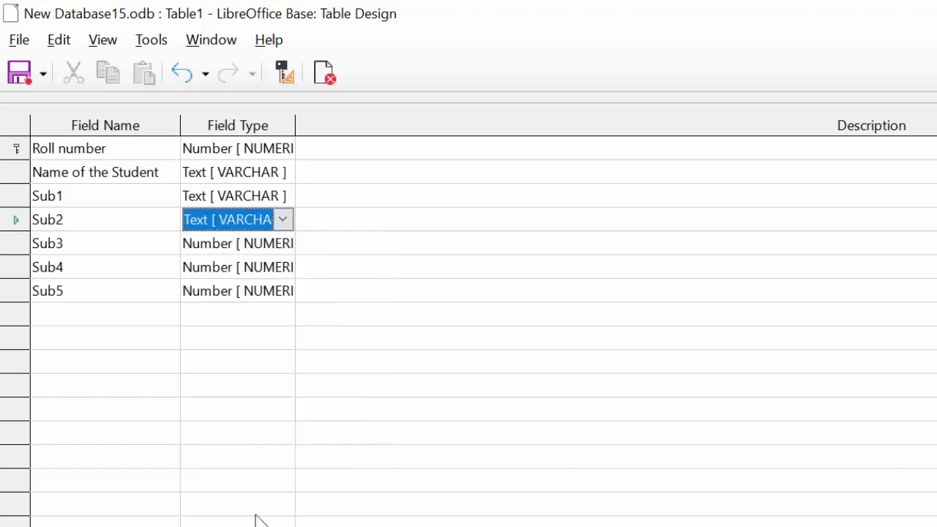
left_click(268, 252)
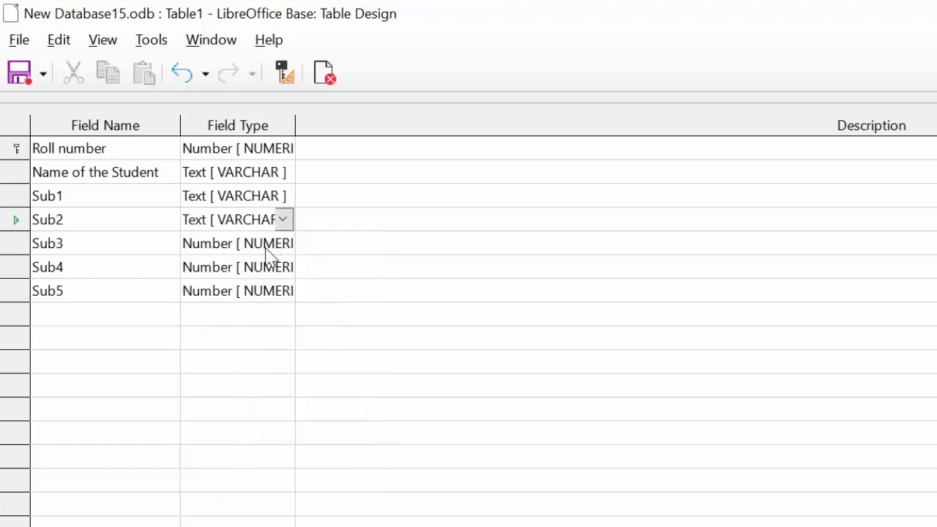
left_click(283, 246)
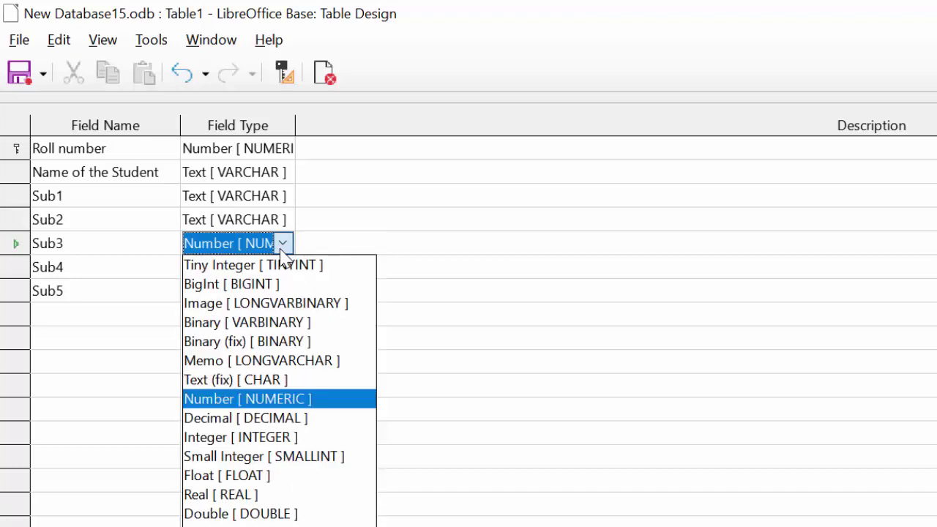
left_click(256, 514)
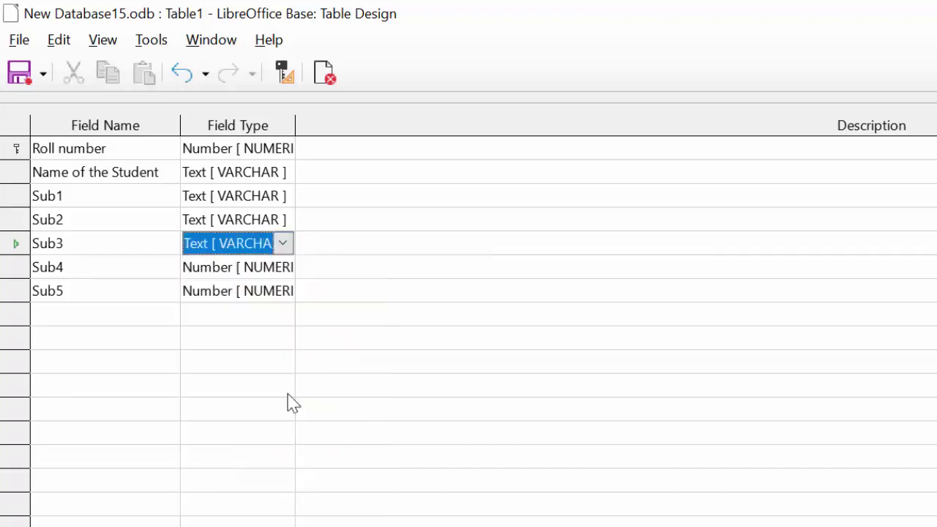
Step: Change Sub4 and Sub5 to Text [VARCHAR] and save Table1's design
left_click(279, 271)
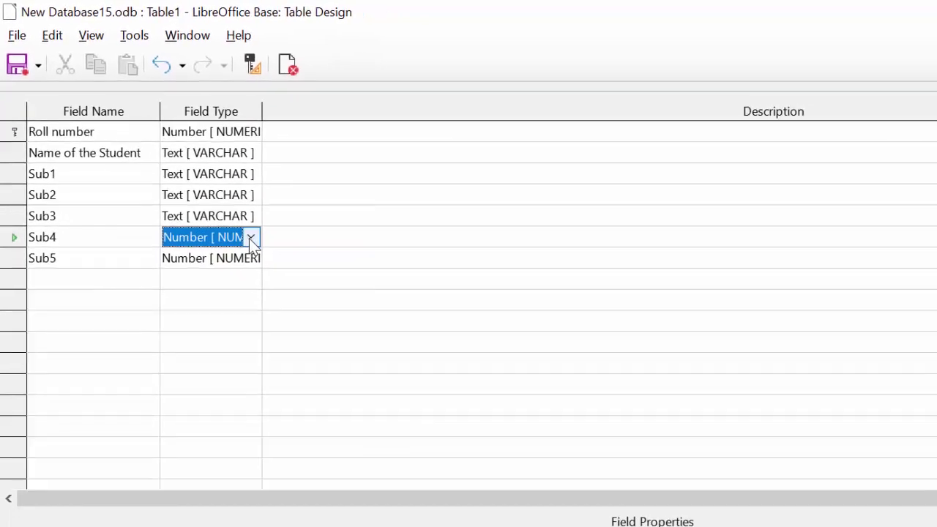
left_click(282, 267)
left_click(221, 463)
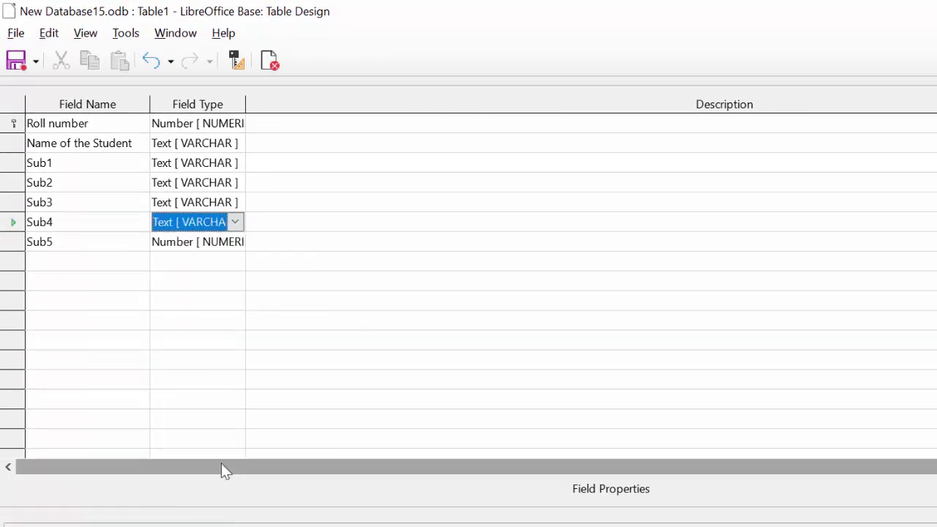
left_click(216, 245)
left_click(234, 242)
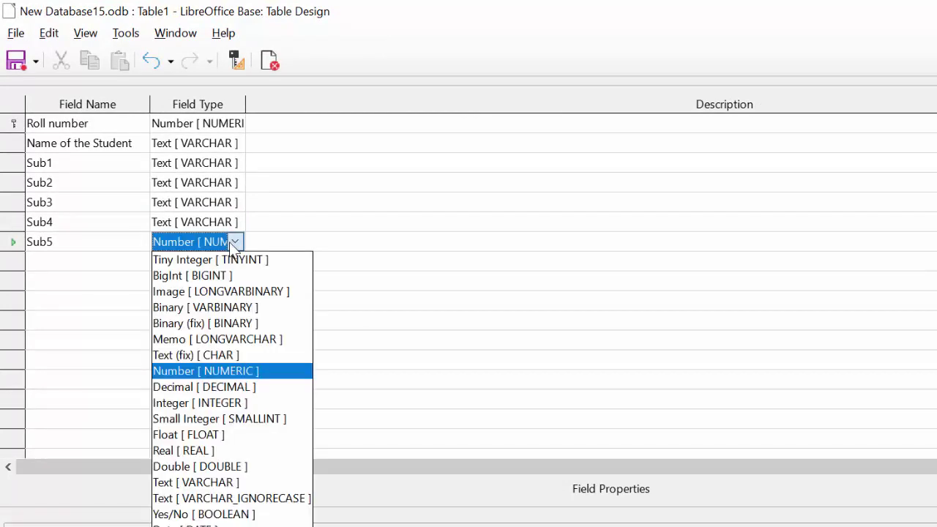
left_click(228, 483)
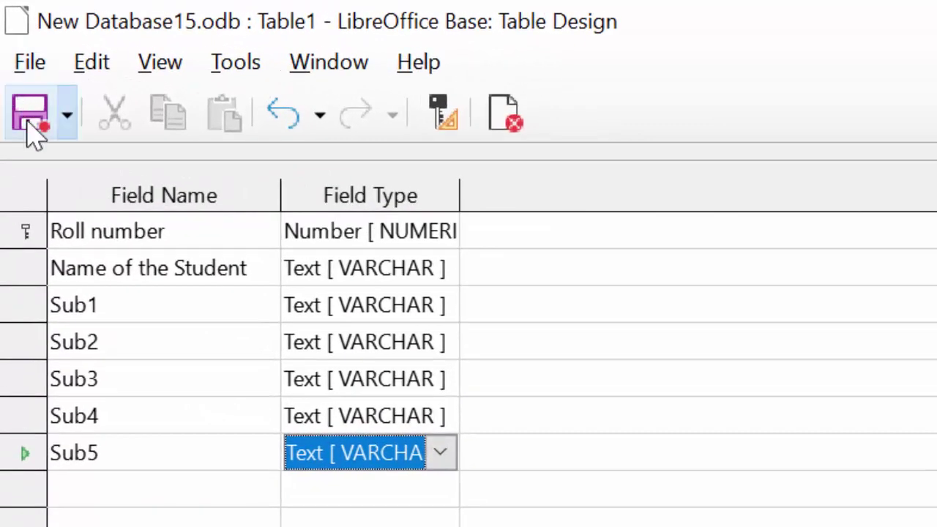
left_click(28, 121)
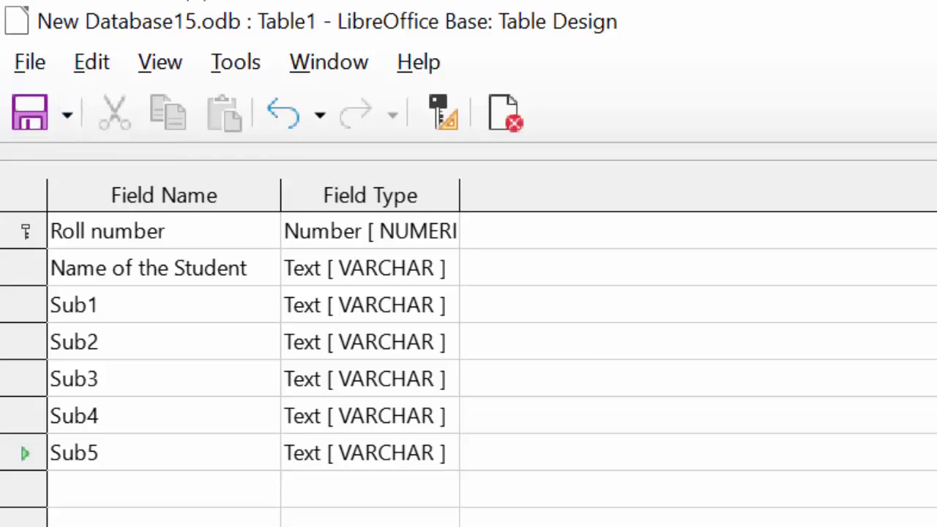
Step: Close the design, replace the second student's placeholder name in Table1 with the corrected name, and close the table
key("ctrl+w")
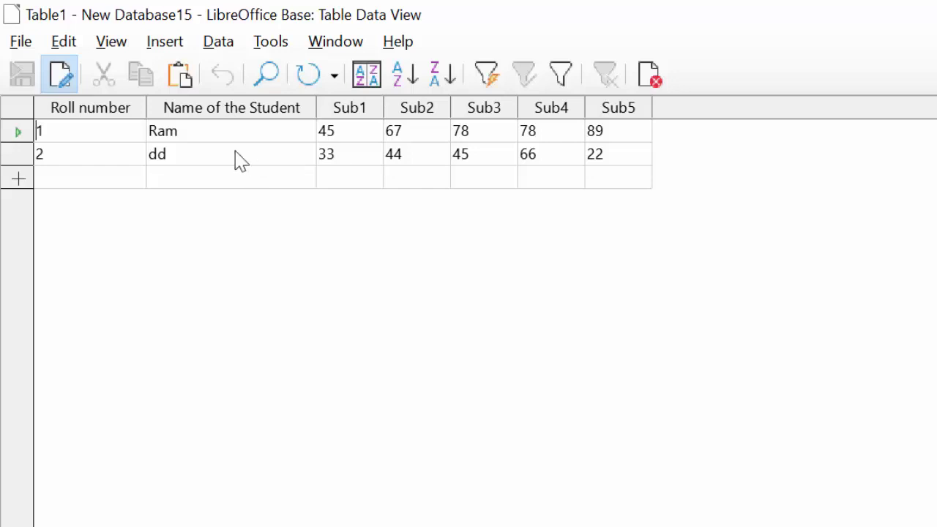
left_click(207, 162)
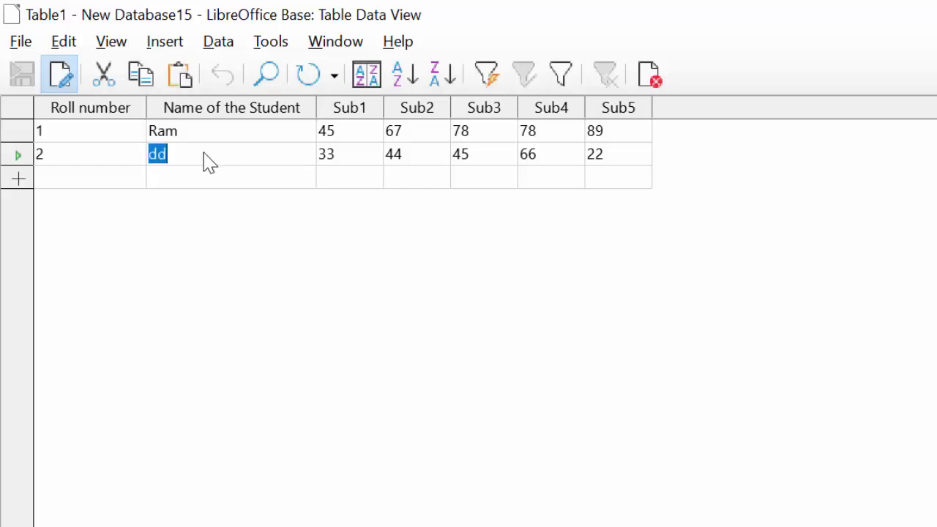
key("BackSpace")
type("S")
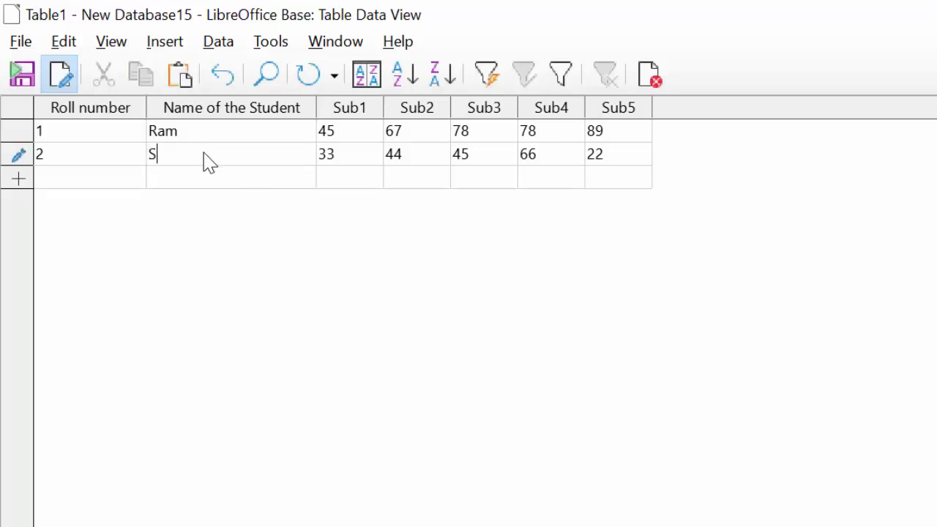
type("uraj")
left_click(220, 183)
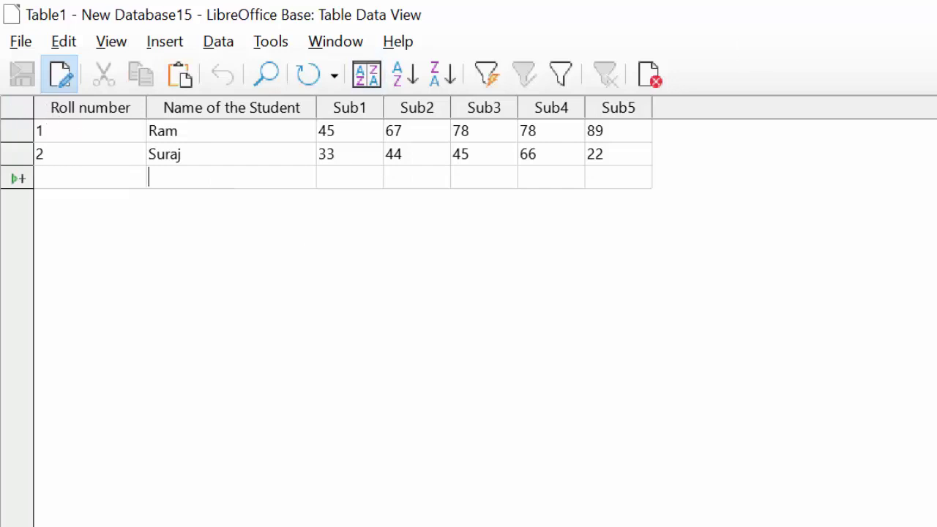
key("ctrl+w")
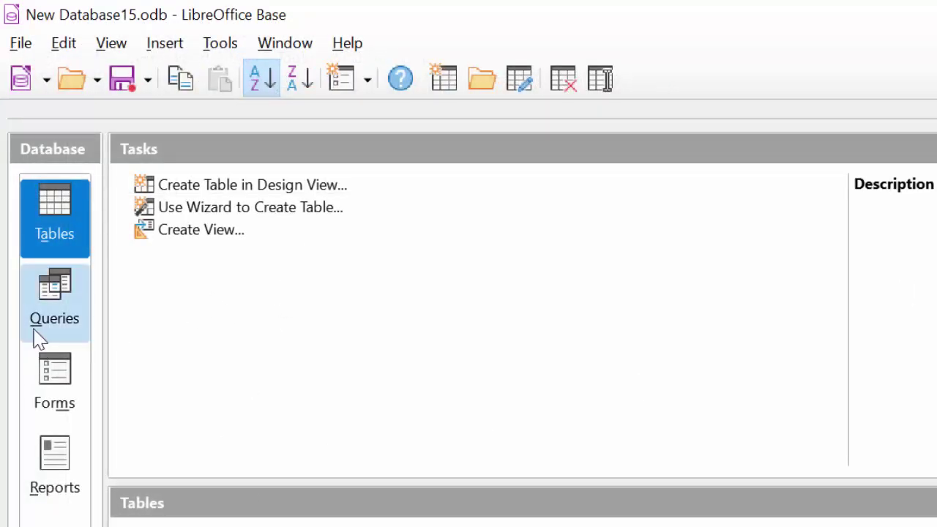
Step: Create a design-view query with Table1 added and its field list enlarged to show all seven fields
left_click(50, 305)
left_click(205, 193)
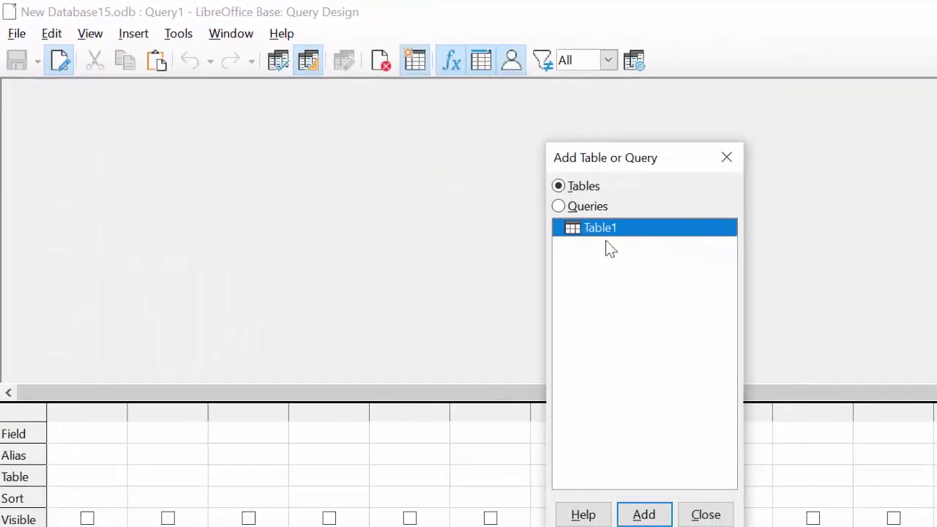
left_click(621, 498)
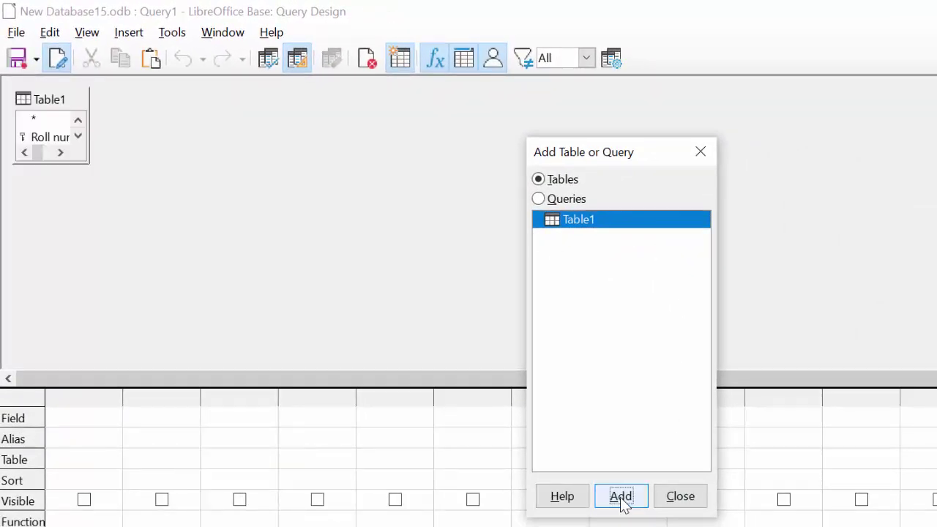
left_click(681, 498)
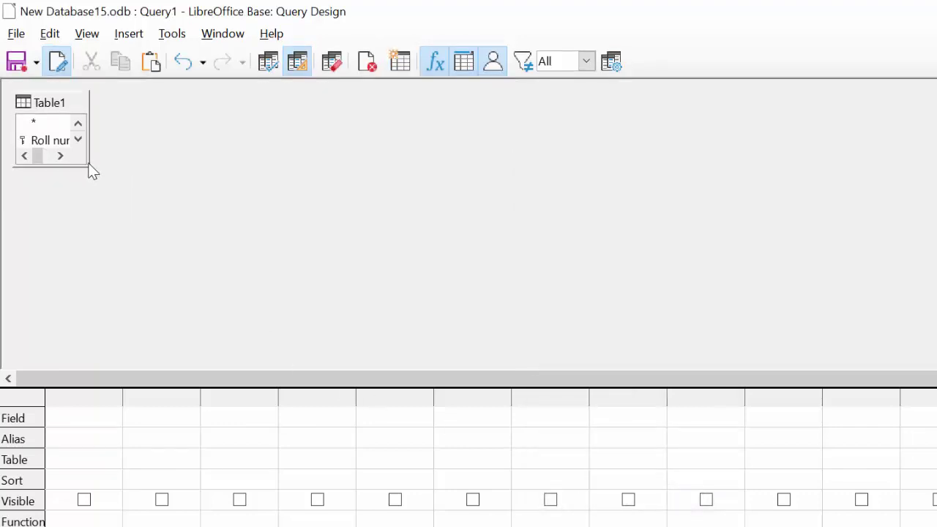
left_click_drag(88, 165, 155, 174)
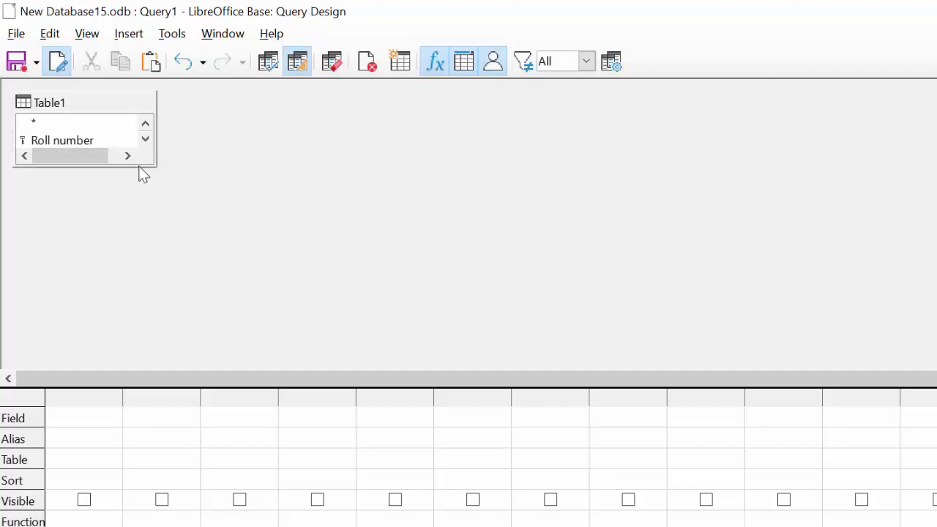
left_click_drag(139, 167, 147, 267)
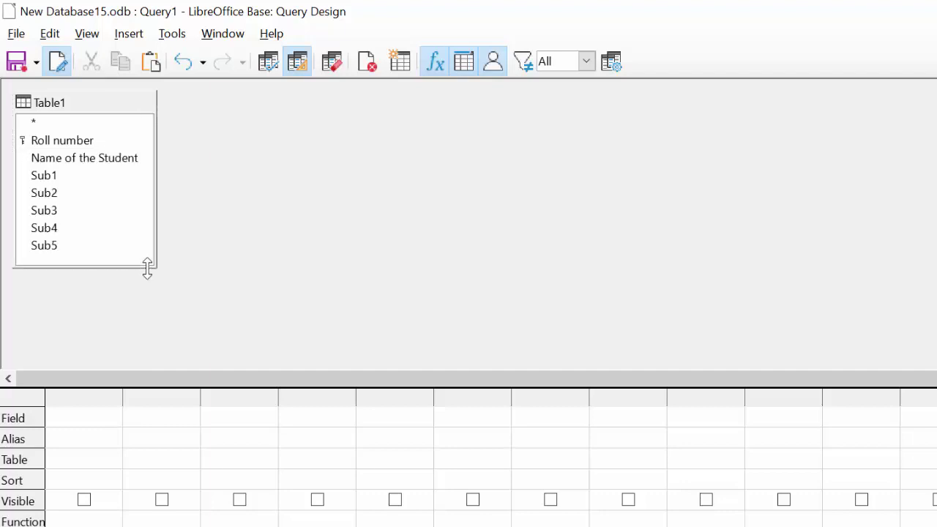
Step: Add Roll number, Name of the Student and Sub1–Sub5 from Table1 to the query grid
double_click(59, 143)
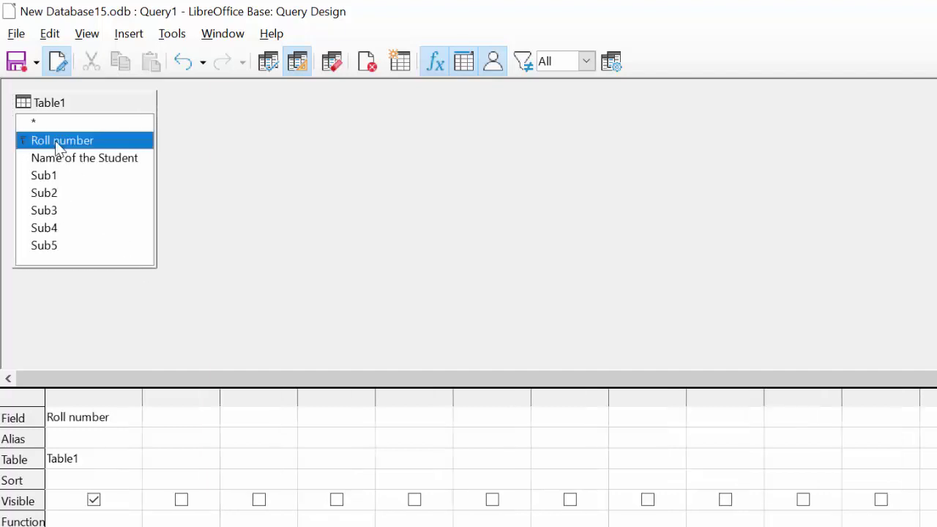
double_click(63, 161)
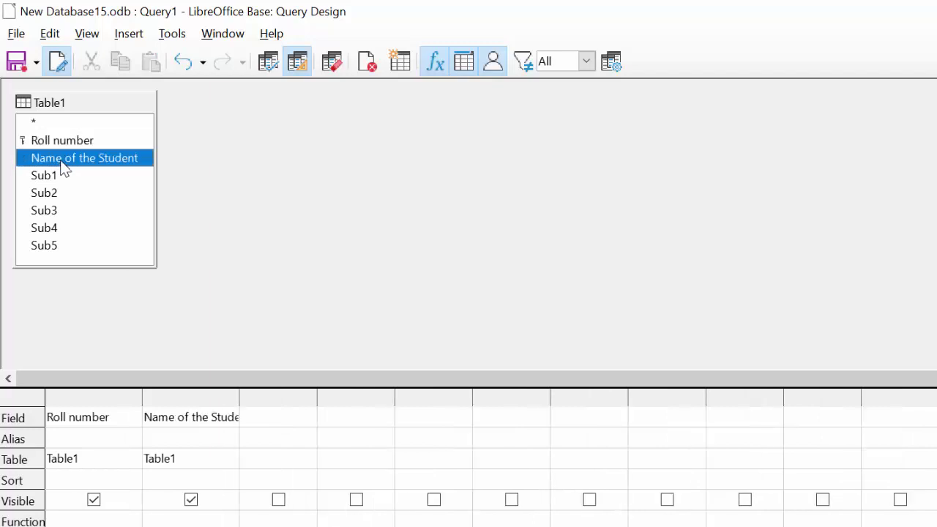
double_click(59, 178)
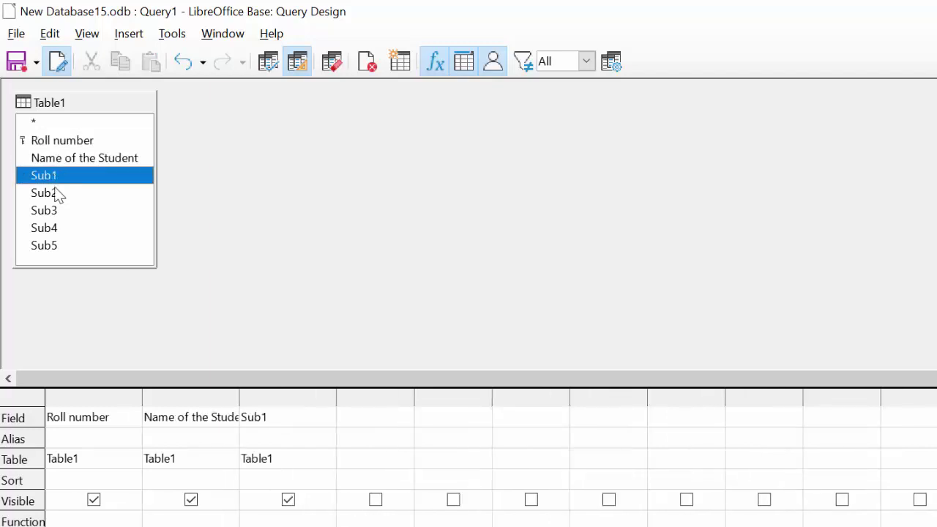
left_click(58, 197)
double_click(59, 196)
double_click(53, 211)
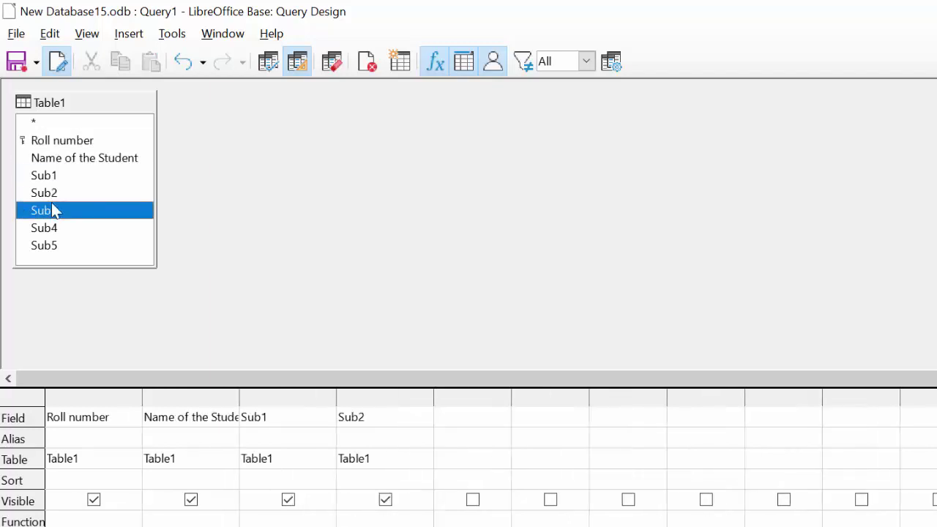
double_click(48, 227)
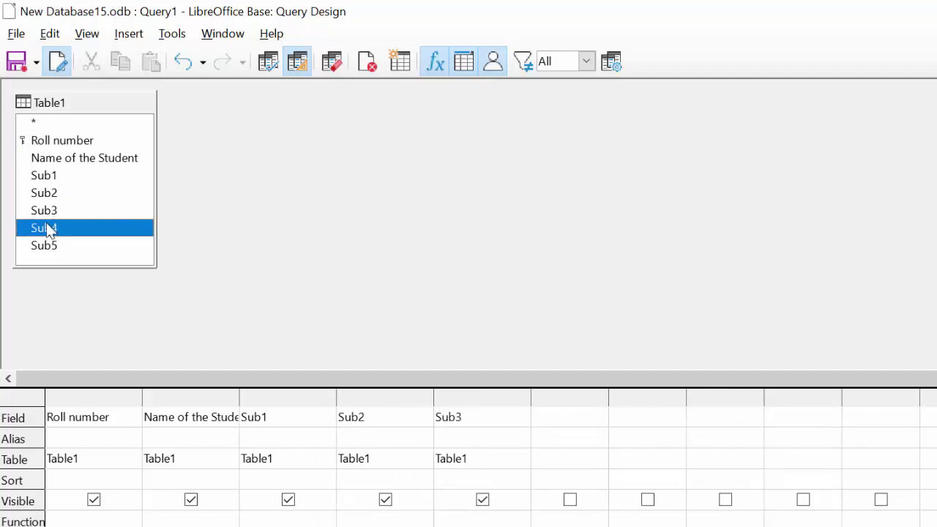
double_click(53, 245)
left_click(738, 434)
type("Total")
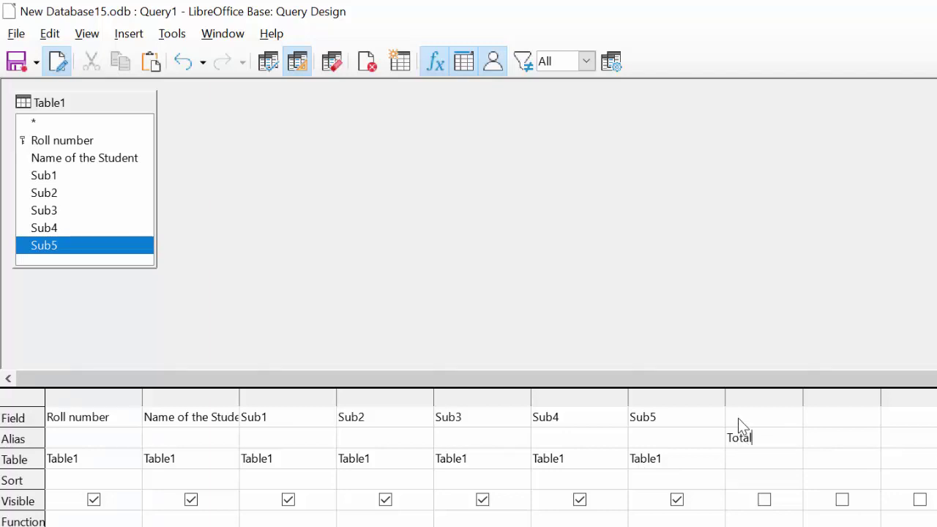
Step: Enter "Sub1"+"Sub2"+"Sub3"+"Sub4"+"Sub5" as the Total column's field expression
left_click(738, 418)
type("\"")
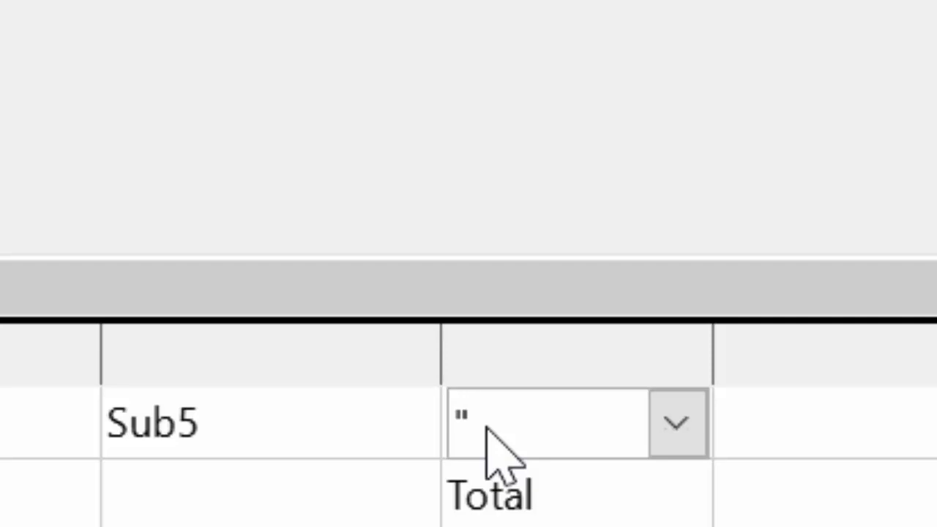
type("S")
type("ub1")
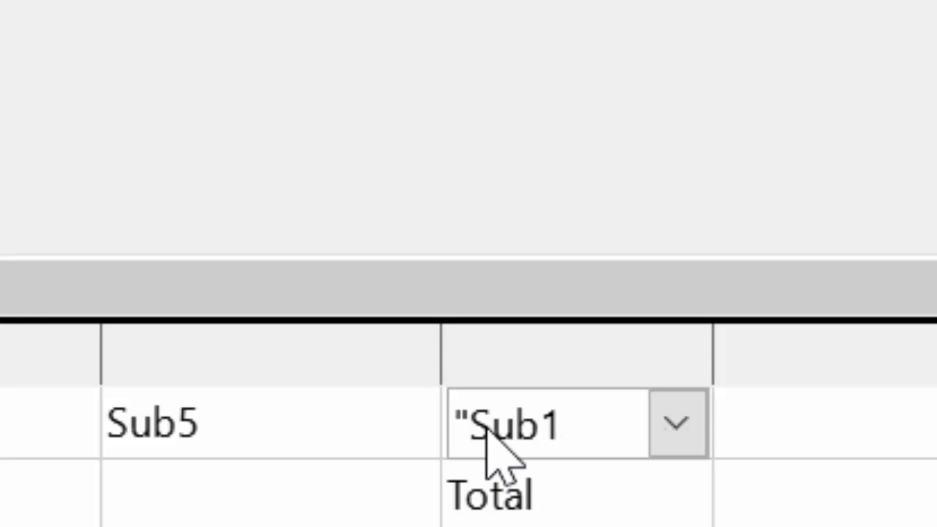
type("\"")
type("}+")
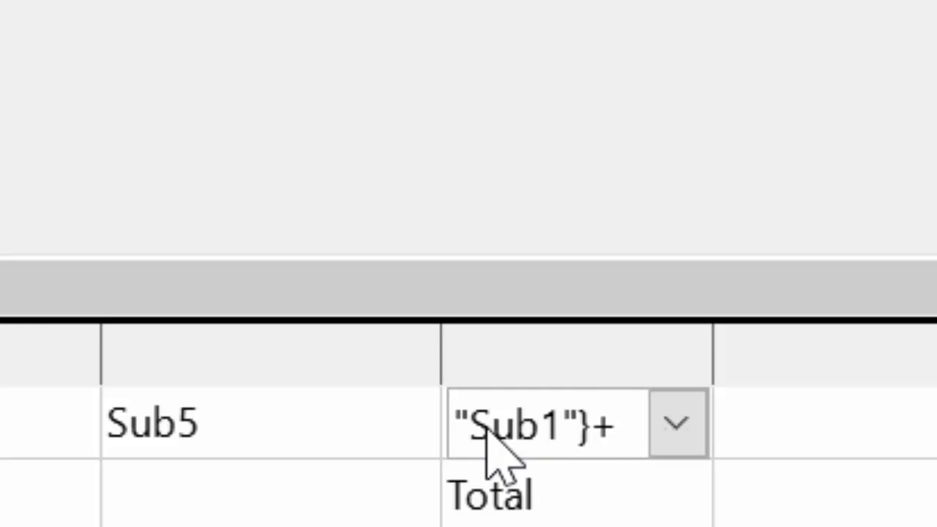
key("BackSpace")
key("BackSpace")
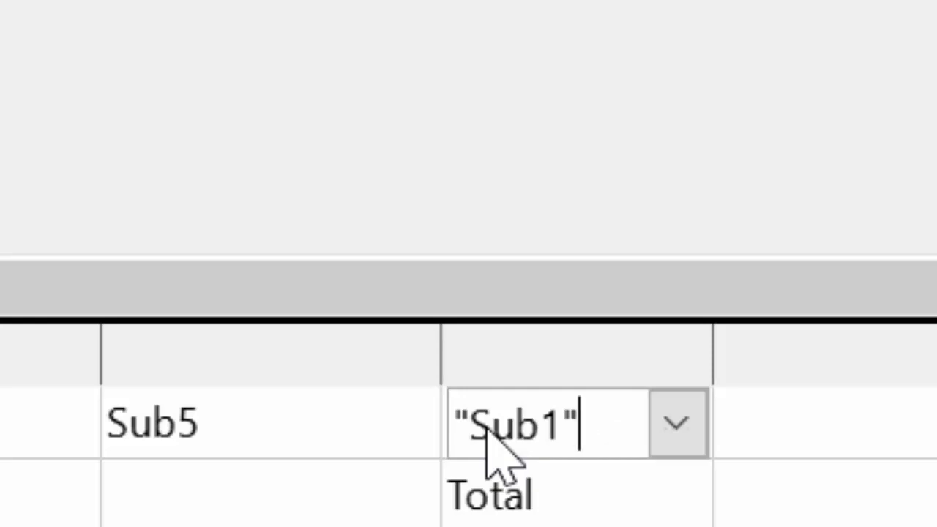
type("+")
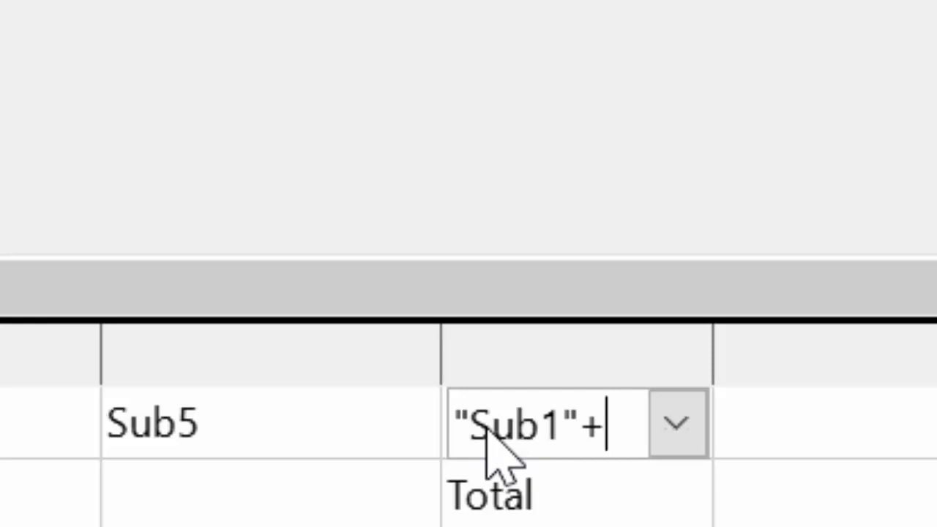
type("S")
key("Left")
key("Delete")
type("\"")
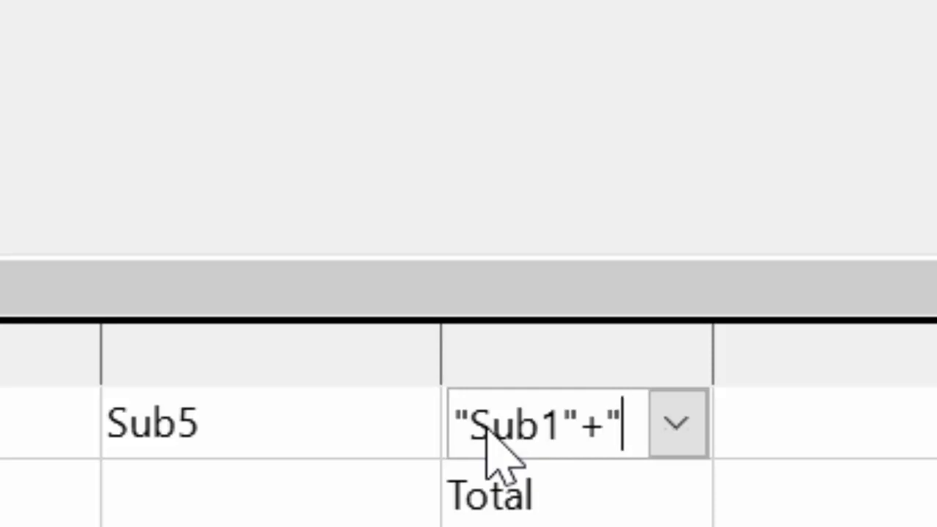
type("Su")
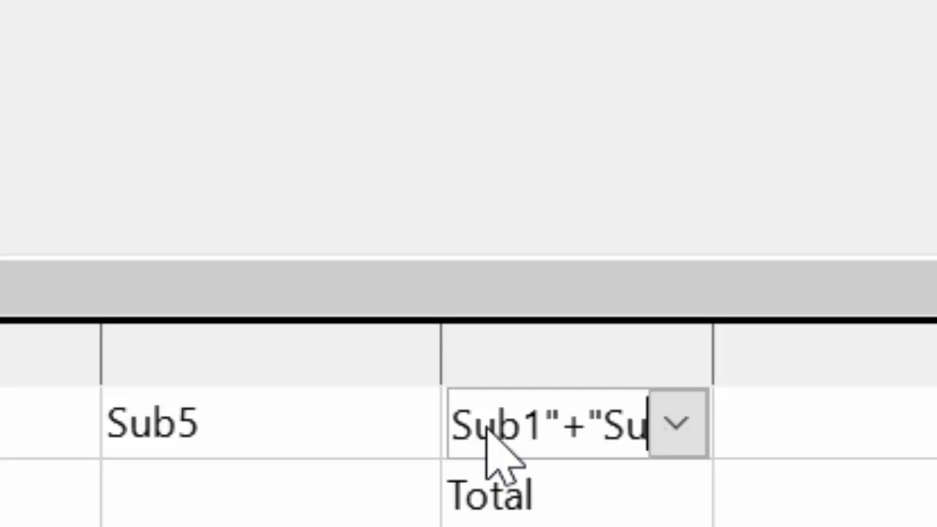
type("b2")
type("\"")
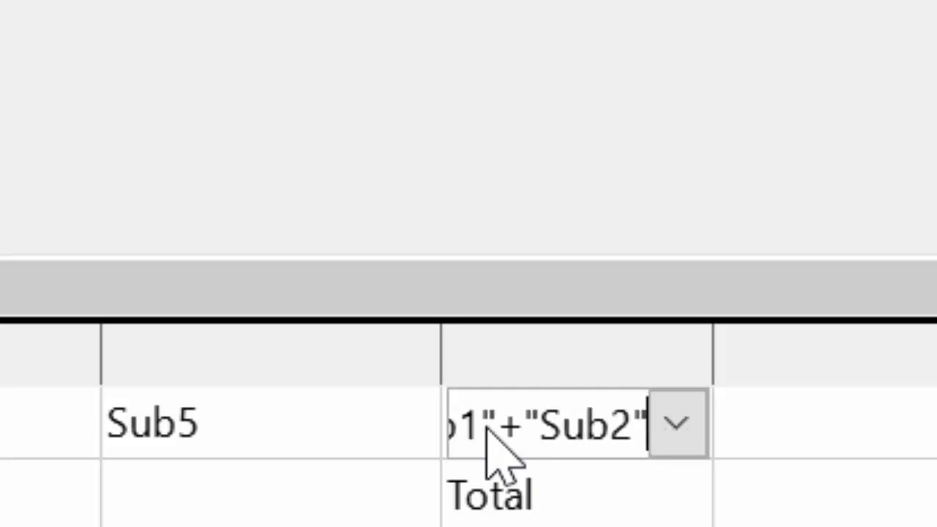
type("+")
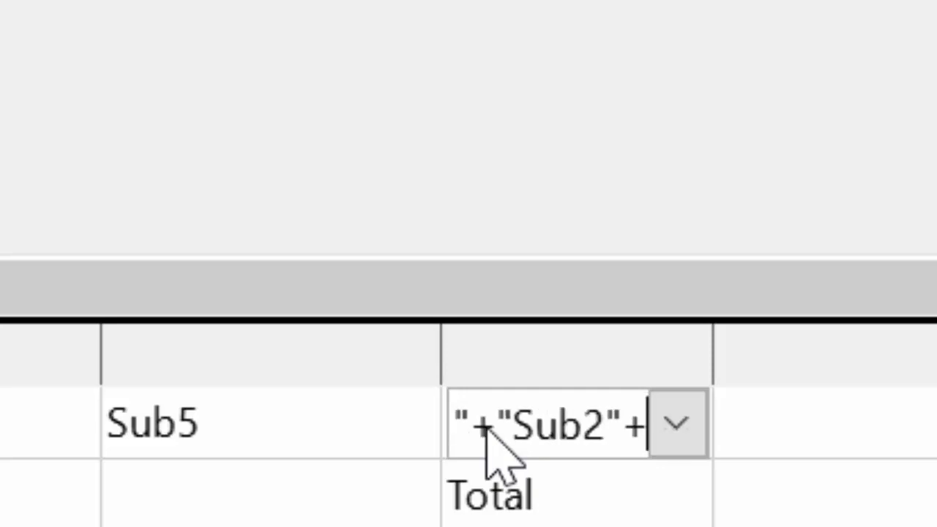
type("\"")
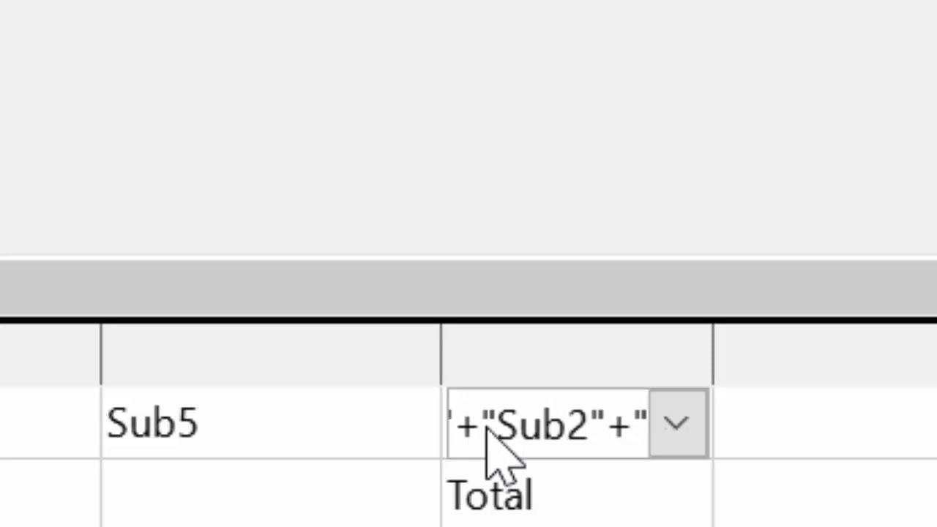
type("Su")
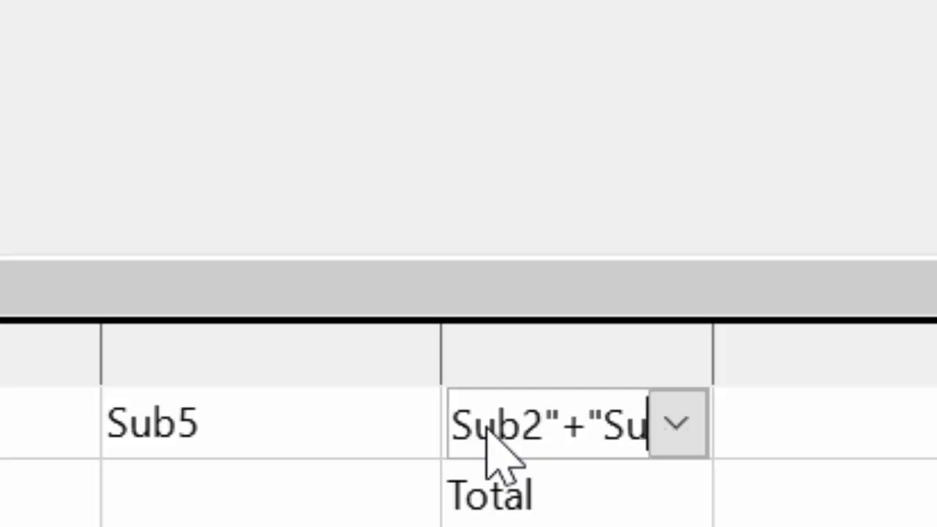
type("b3\"")
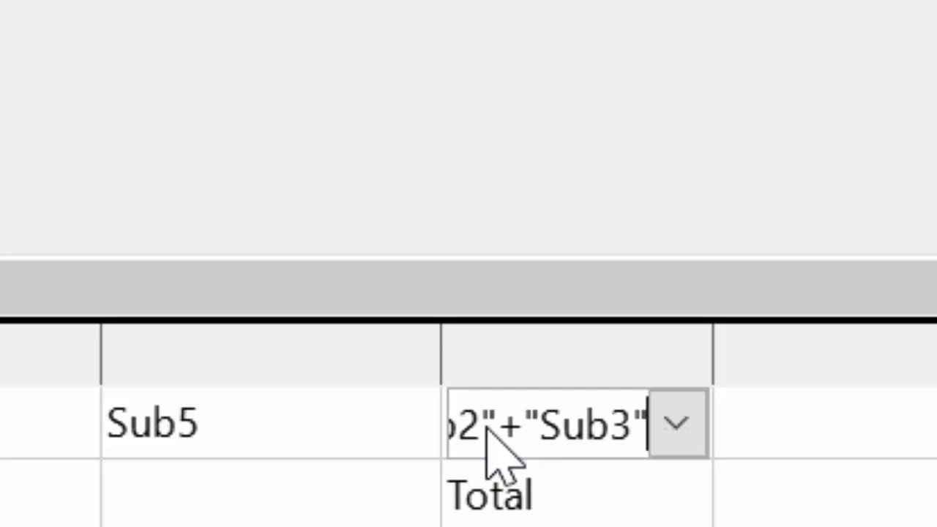
type("+\"")
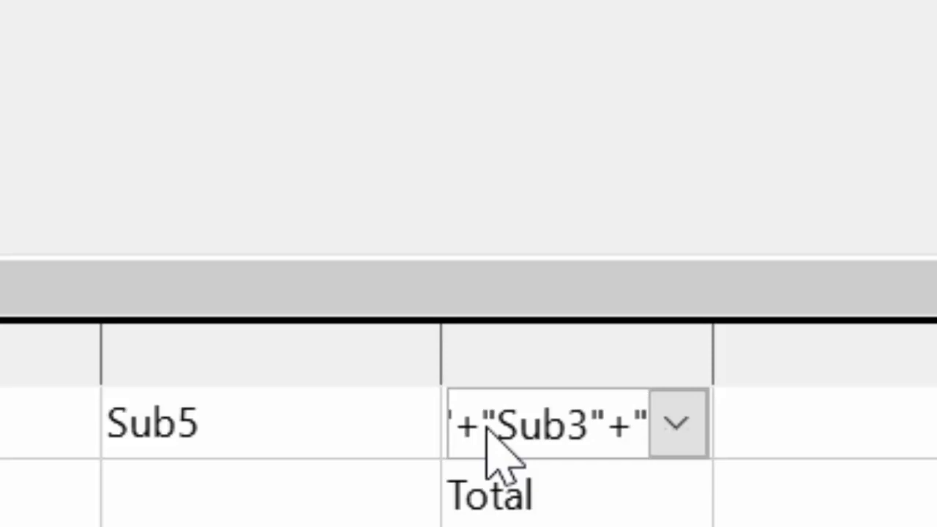
type("S")
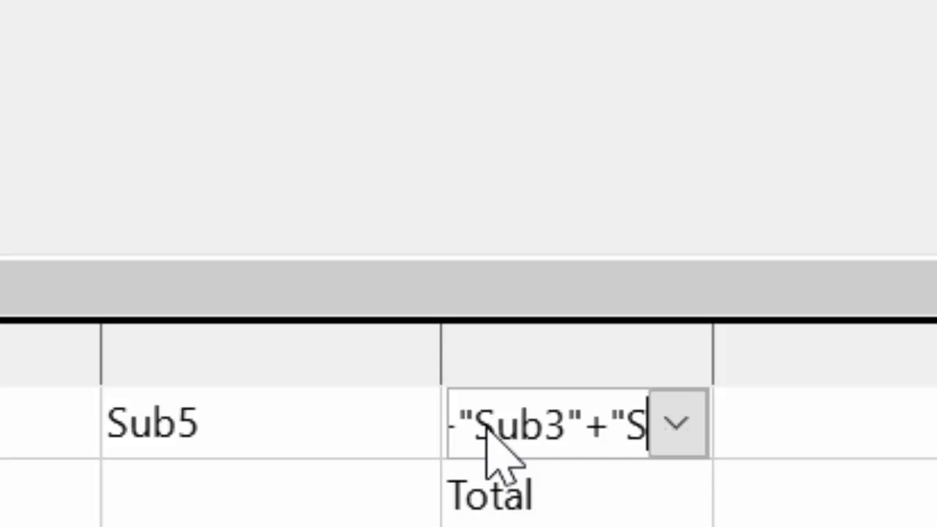
type("ub4")
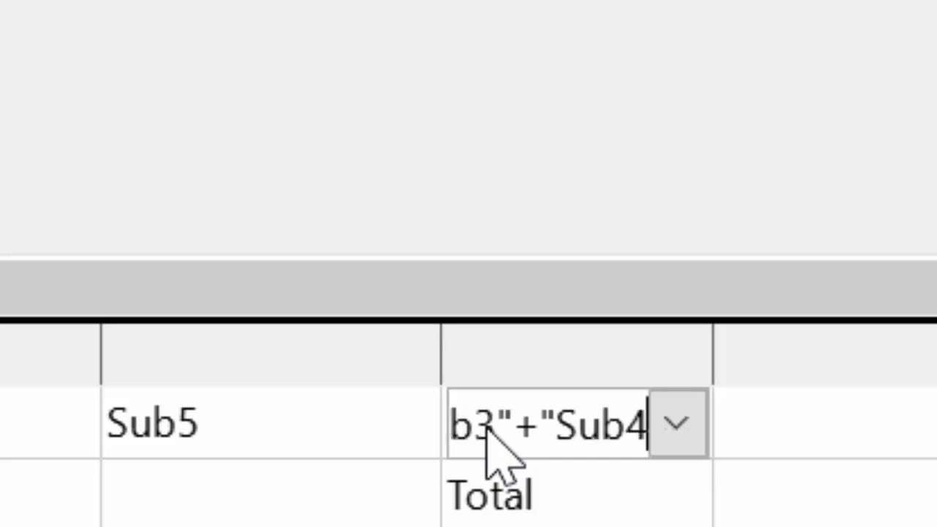
type("\"")
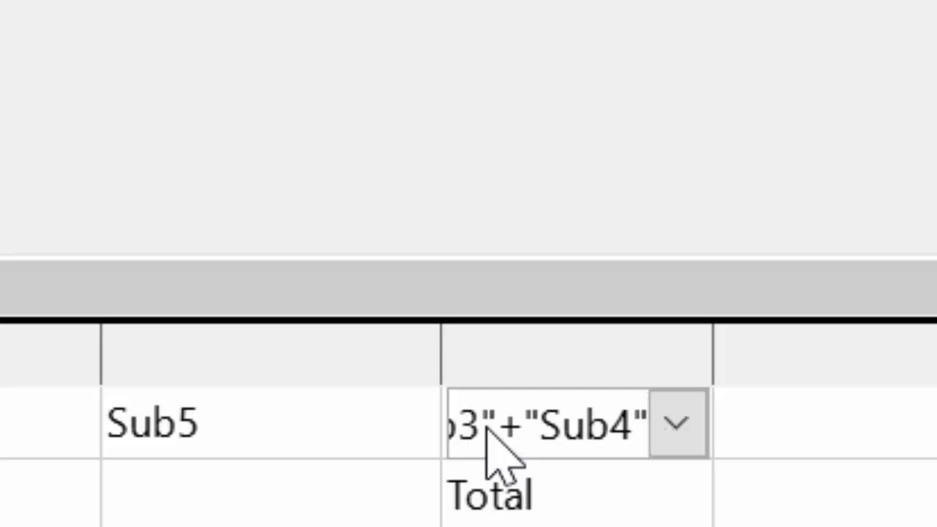
type("+\"")
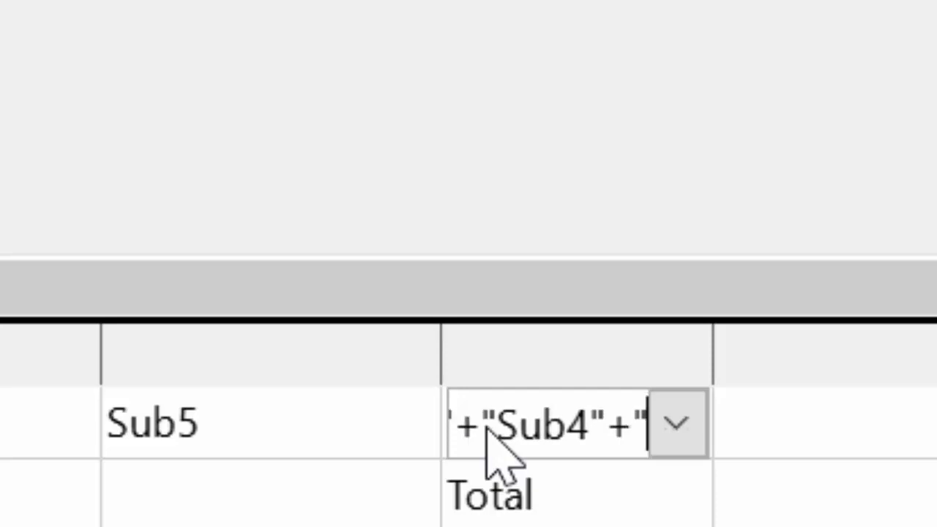
type("Sub")
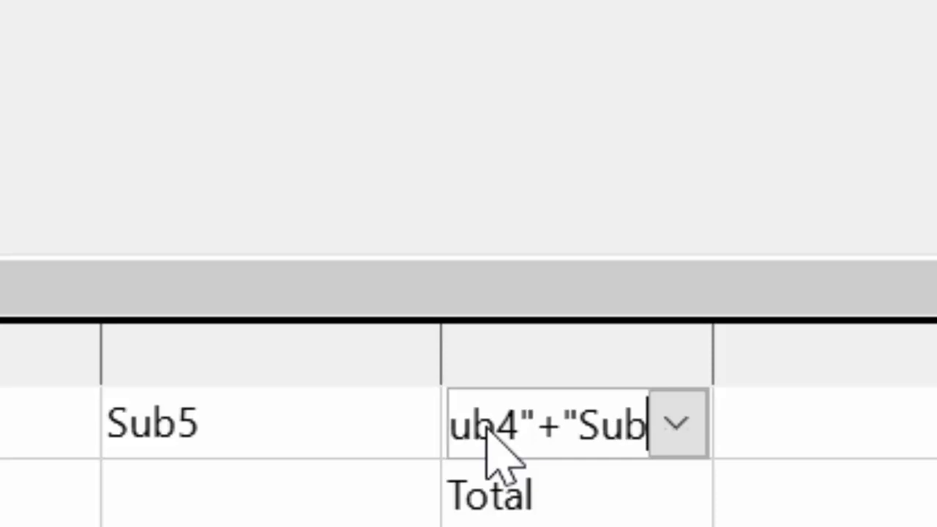
type("5\"")
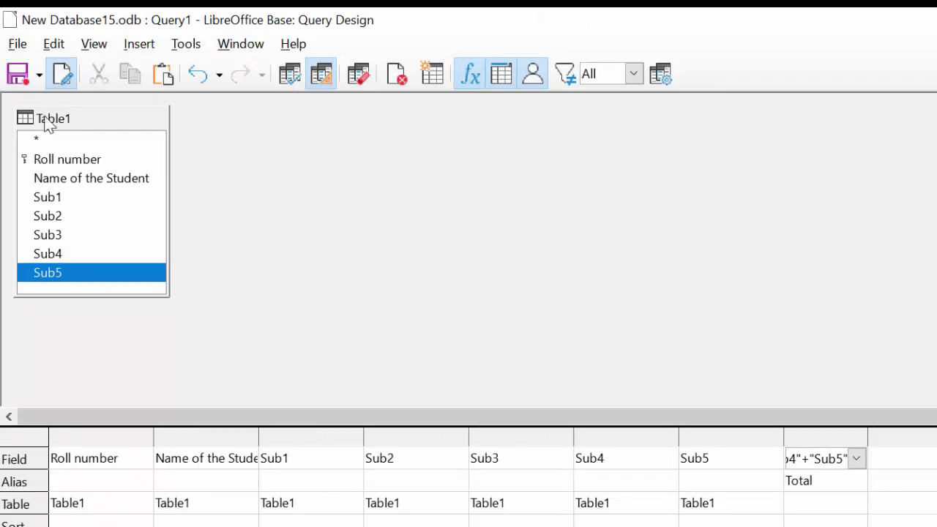
Step: Save the query, replacing the default name Query1 with StudentQ
left_click(14, 77)
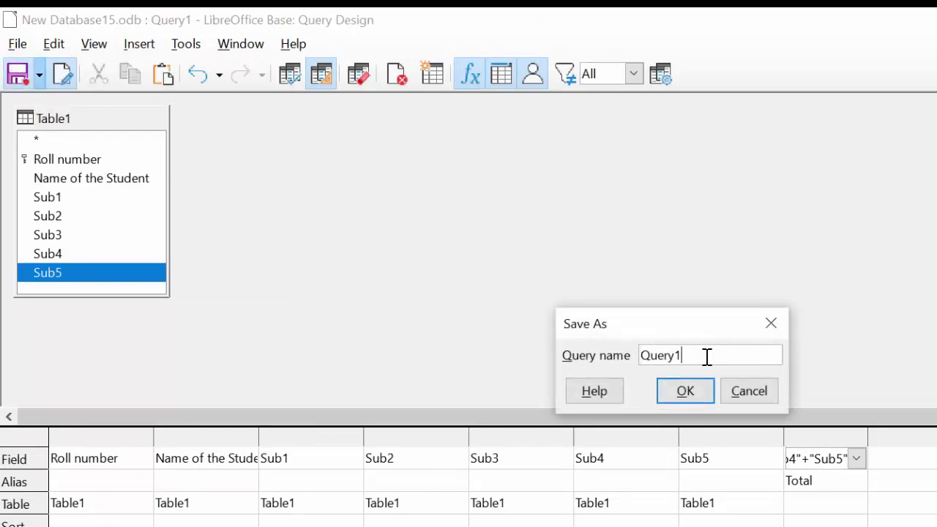
key("BackSpace")
key("BackSpace")
key("BackSpace")
key("BackSpace")
key("BackSpace")
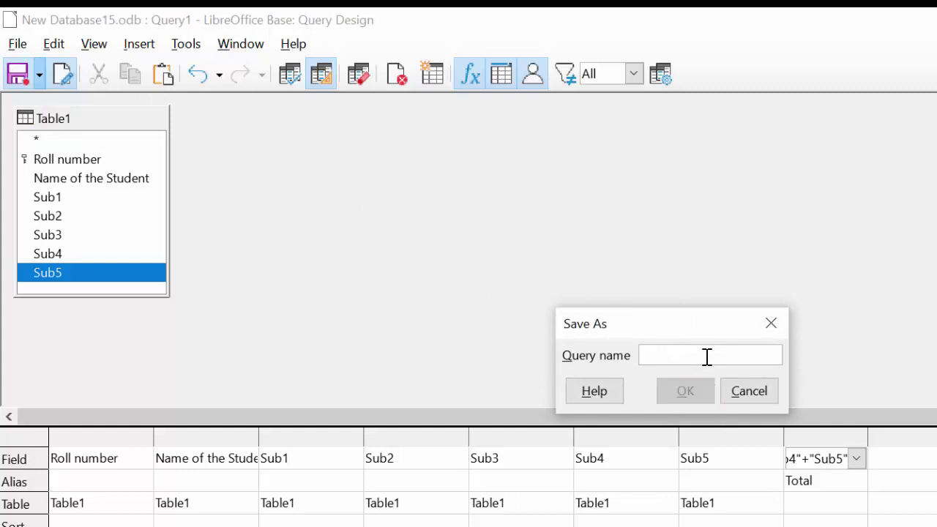
type("t")
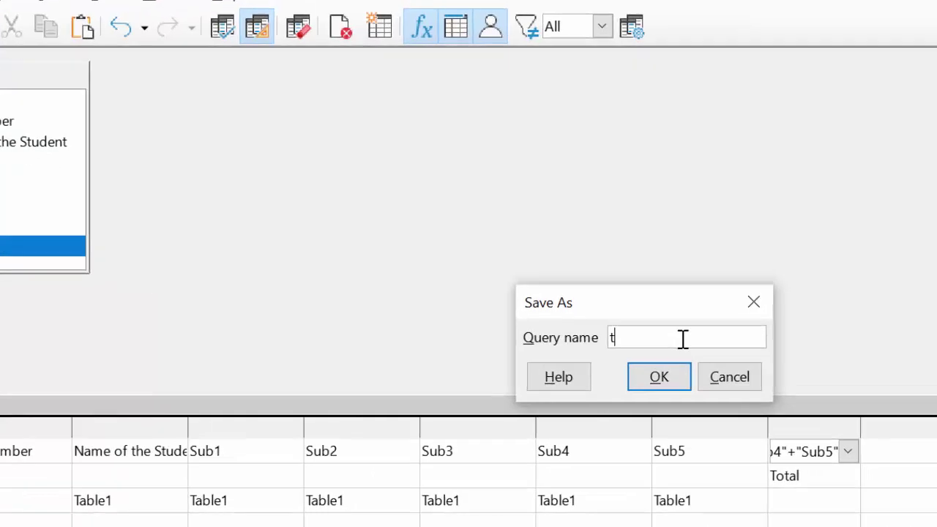
type("uden")
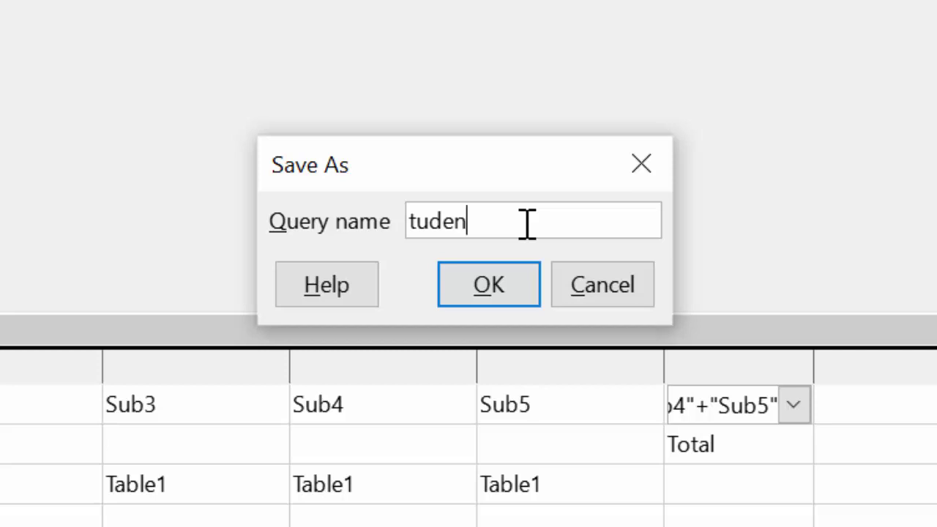
type("tQ")
left_click(414, 222)
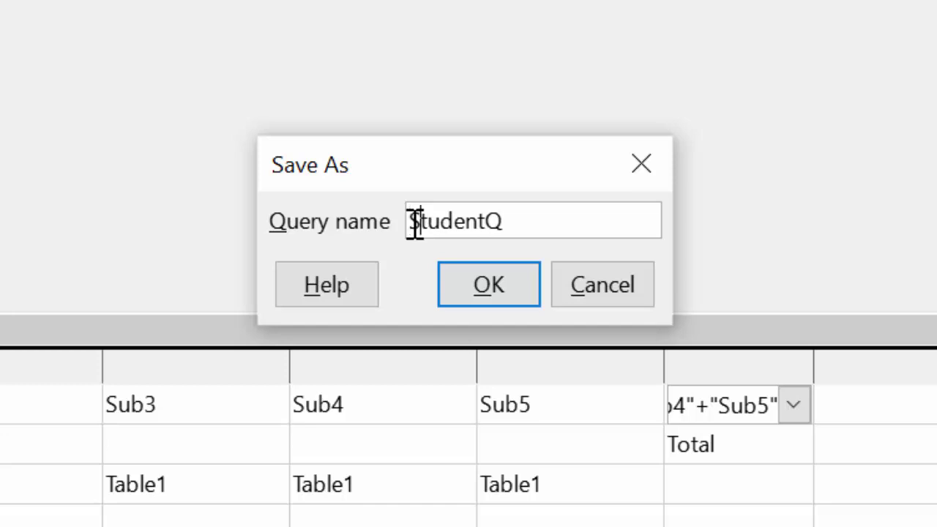
type("S")
left_click(486, 292)
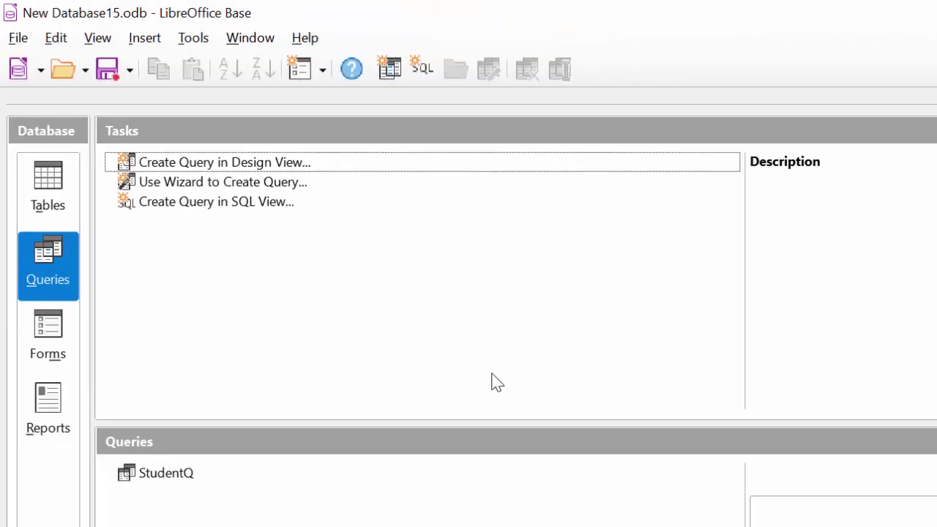
double_click(166, 473)
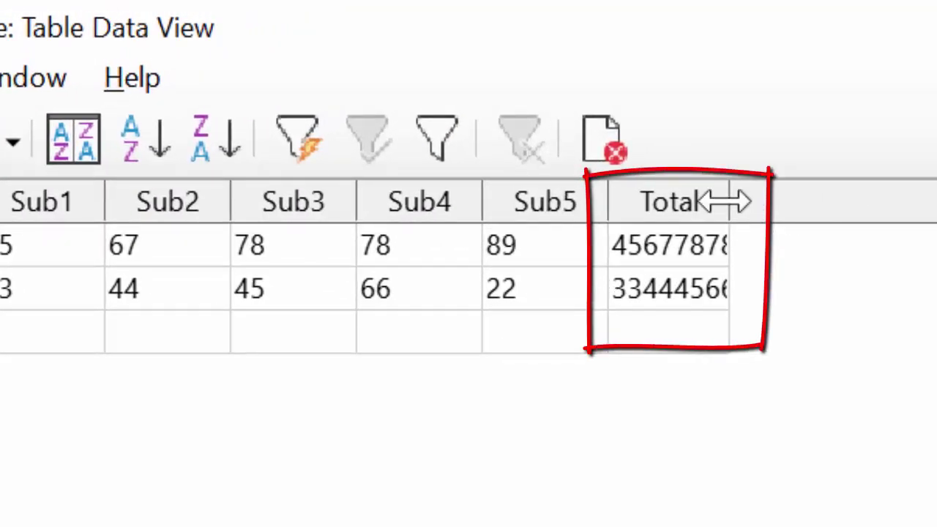
left_click_drag(725, 202, 870, 202)
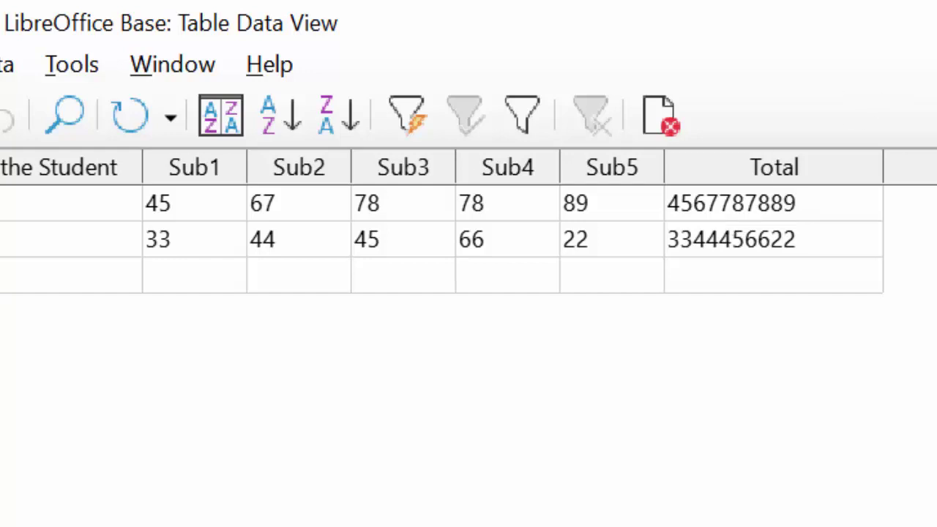
key("ctrl+w")
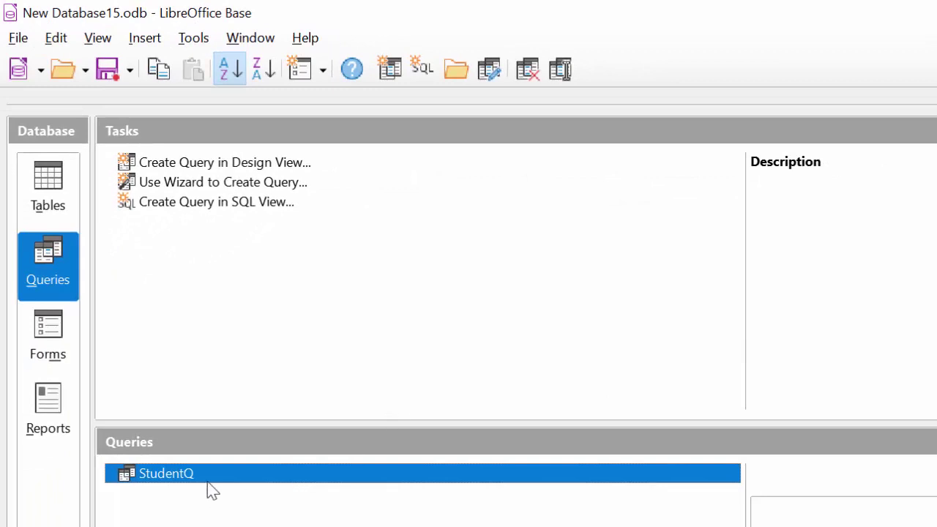
Step: Open Table1 for editing and widen the Field Name and Field Type columns
left_click(32, 175)
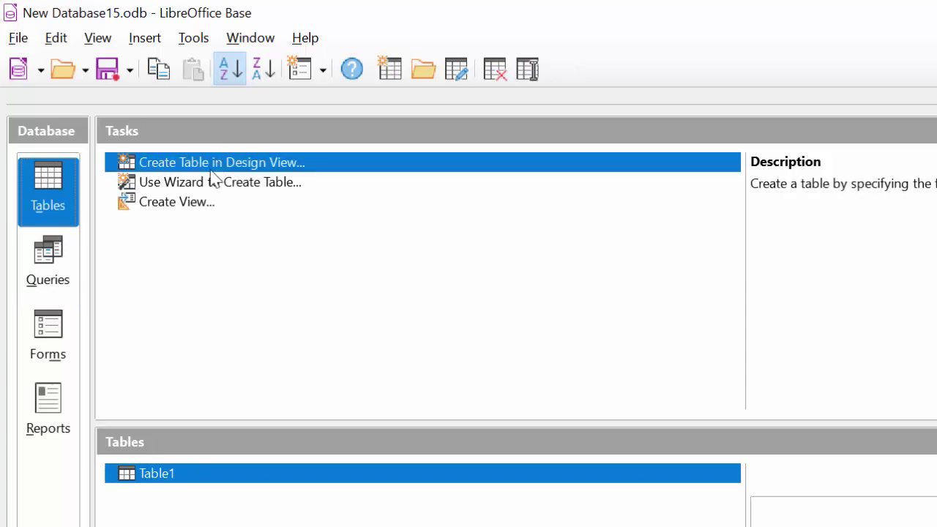
right_click(189, 480)
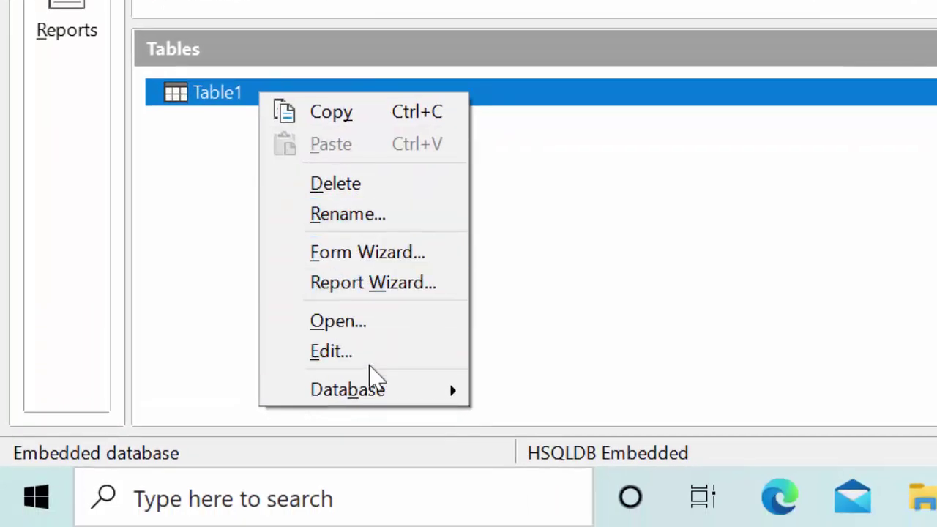
left_click(368, 358)
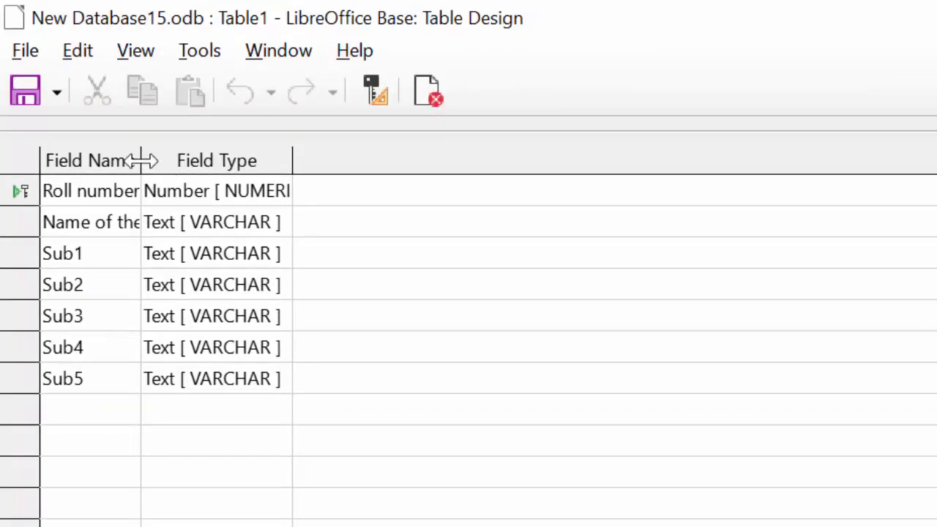
left_click_drag(142, 160, 212, 190)
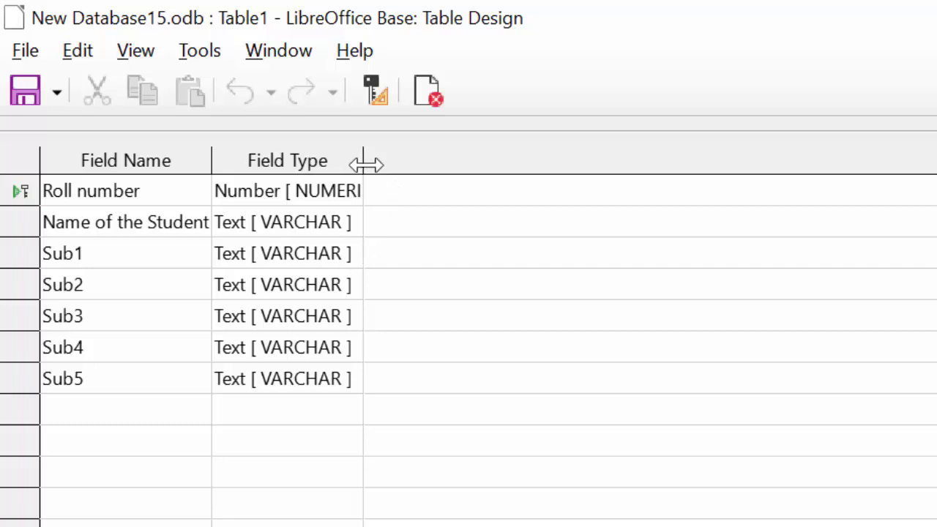
left_click_drag(365, 164, 389, 212)
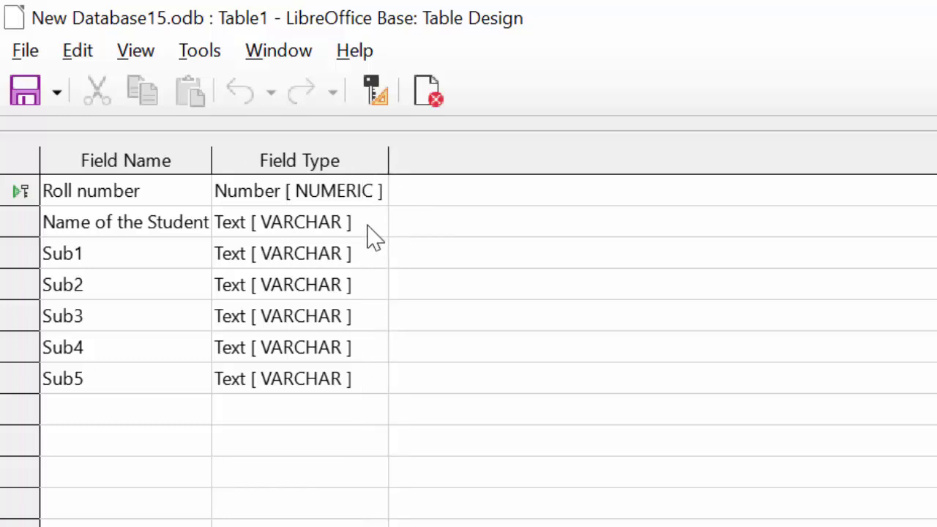
Step: Change the field type of Sub1 and Sub2 to Number [NUMERIC]
left_click(369, 227)
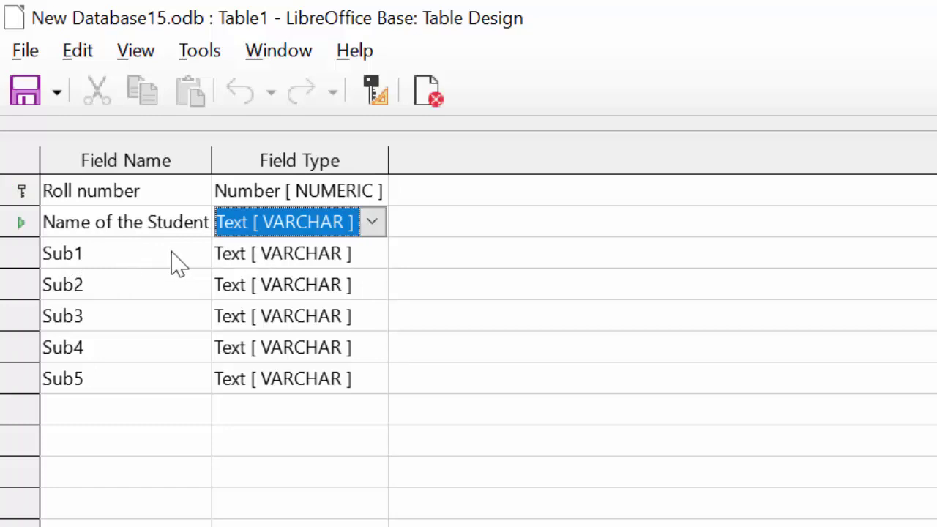
left_click(377, 262)
left_click(377, 262)
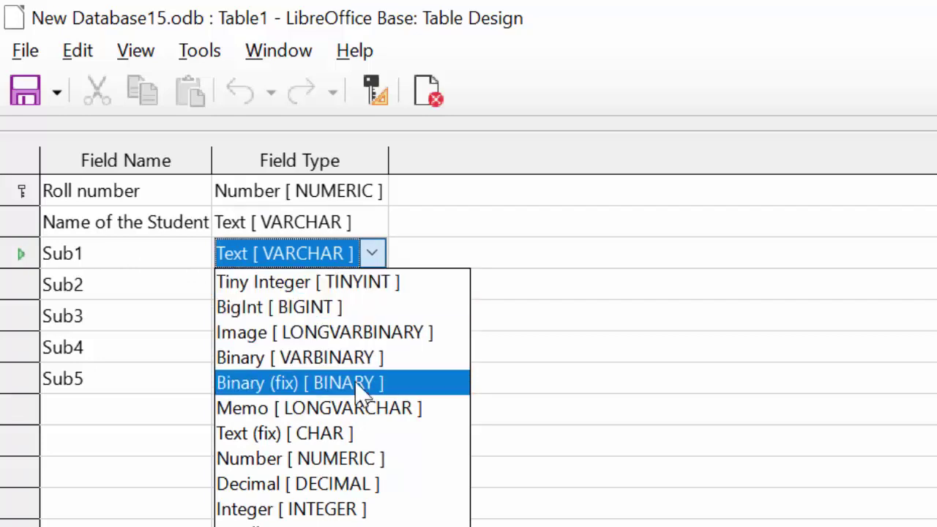
left_click(333, 459)
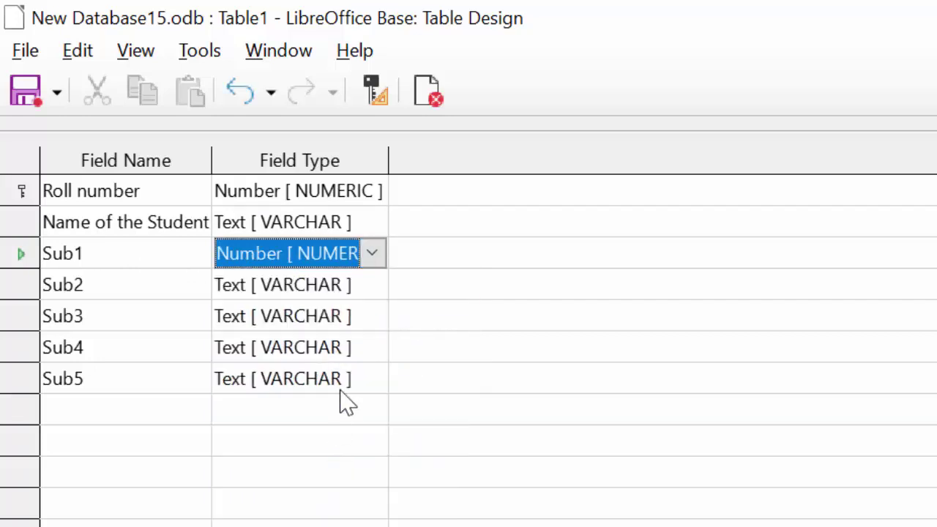
left_click(357, 288)
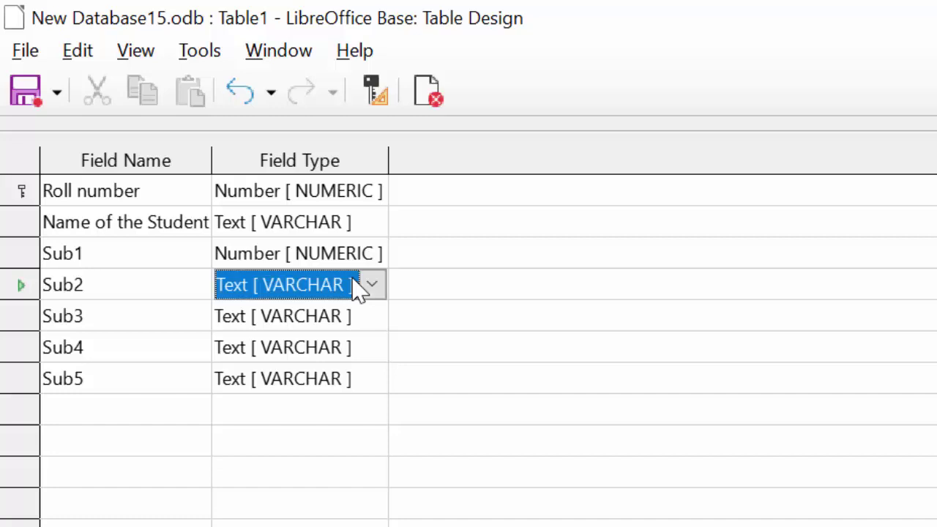
left_click(371, 287)
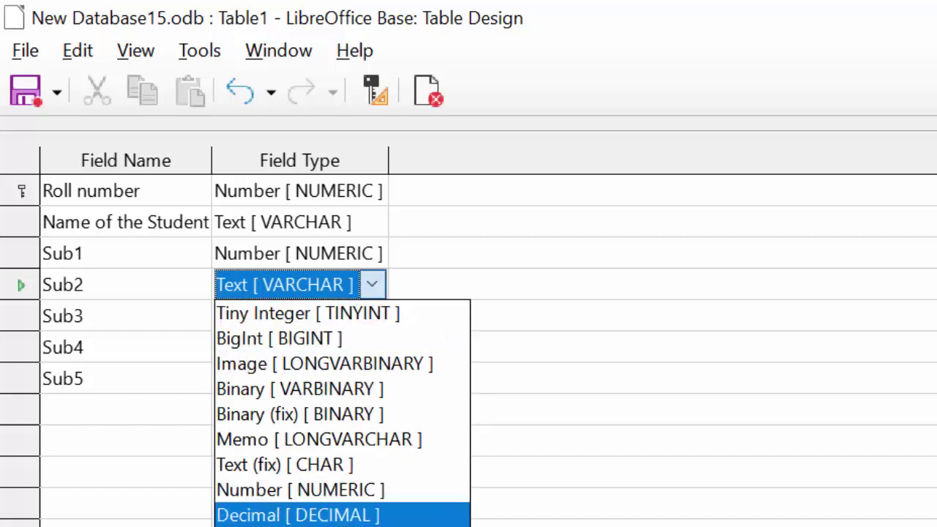
left_click(300, 490)
Step: Make Sub3, Sub4 and Sub5 Number [NUMERIC], then save and close Table1's design
left_click(370, 349)
left_click(371, 348)
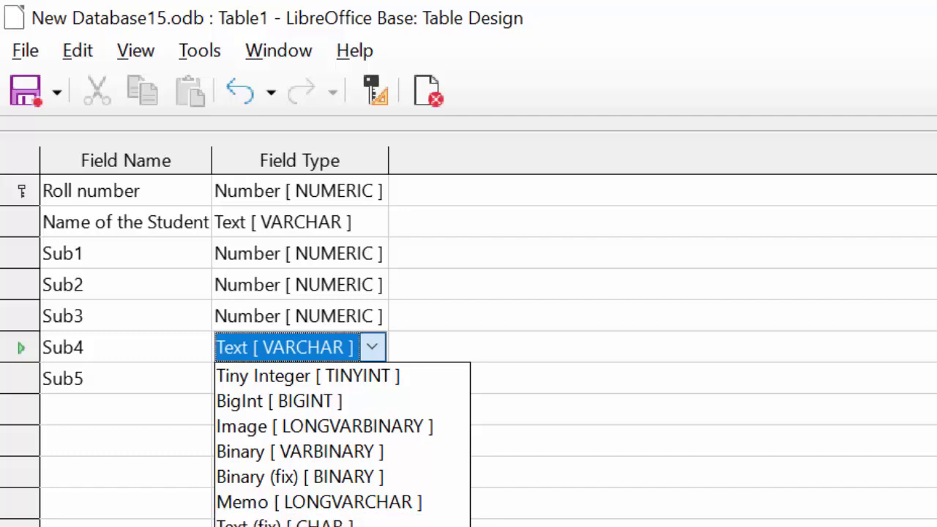
left_click(320, 485)
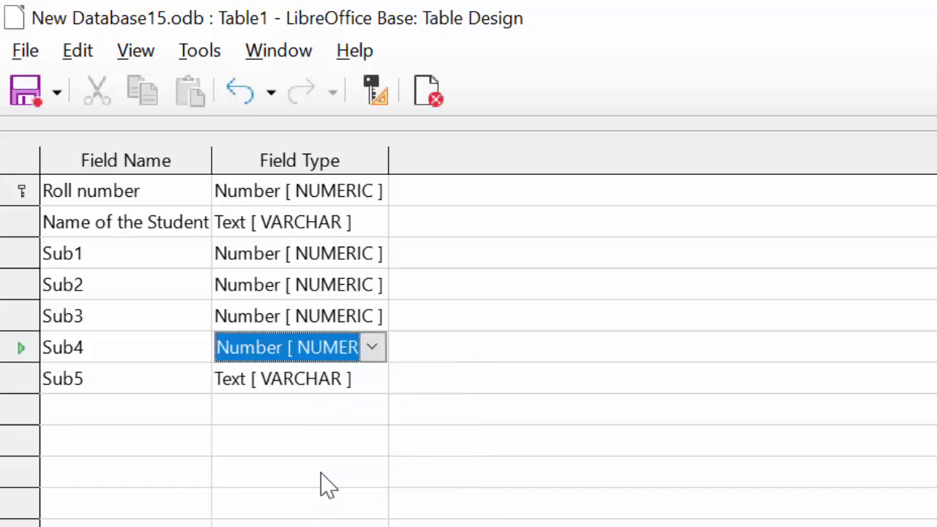
left_click(373, 379)
left_click(373, 379)
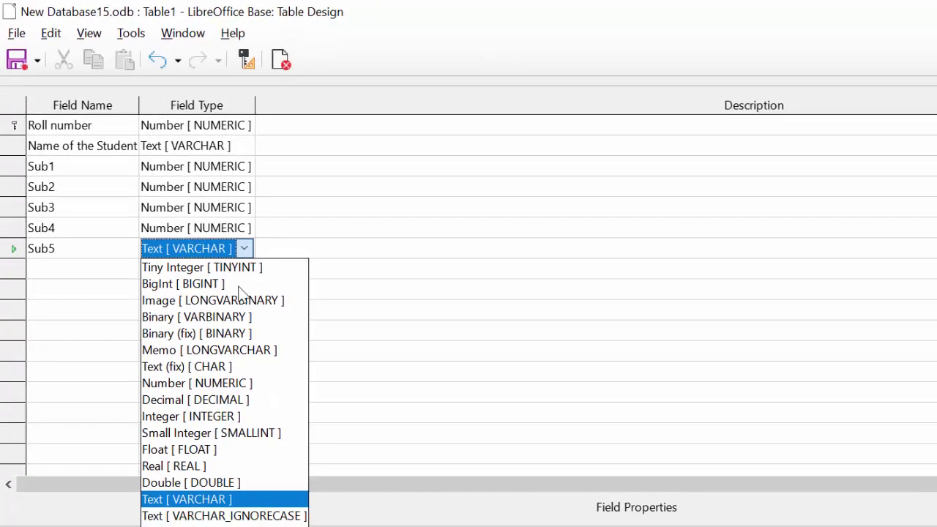
left_click(201, 382)
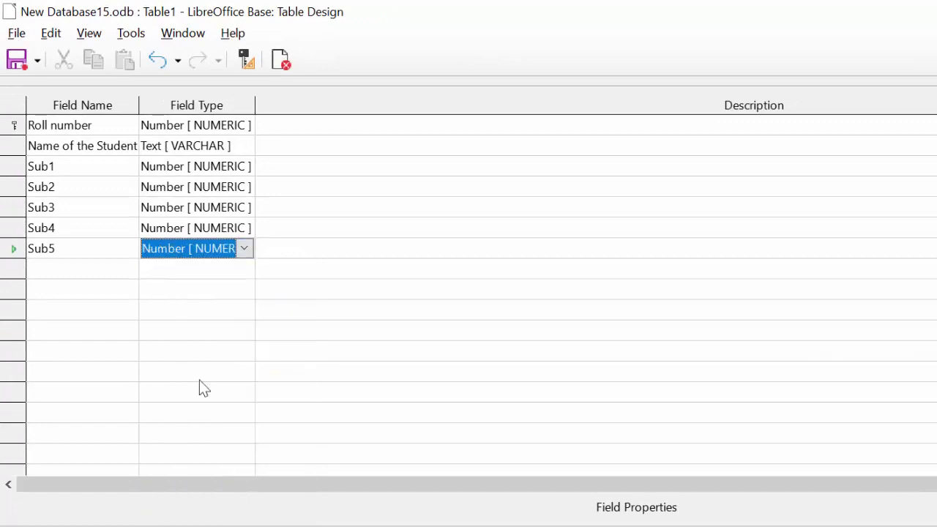
left_click(16, 60)
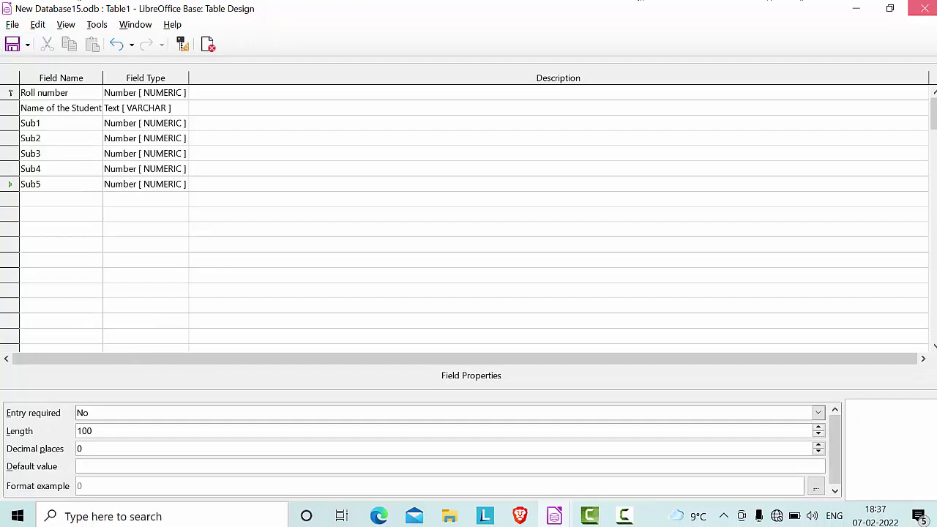
left_click(924, 8)
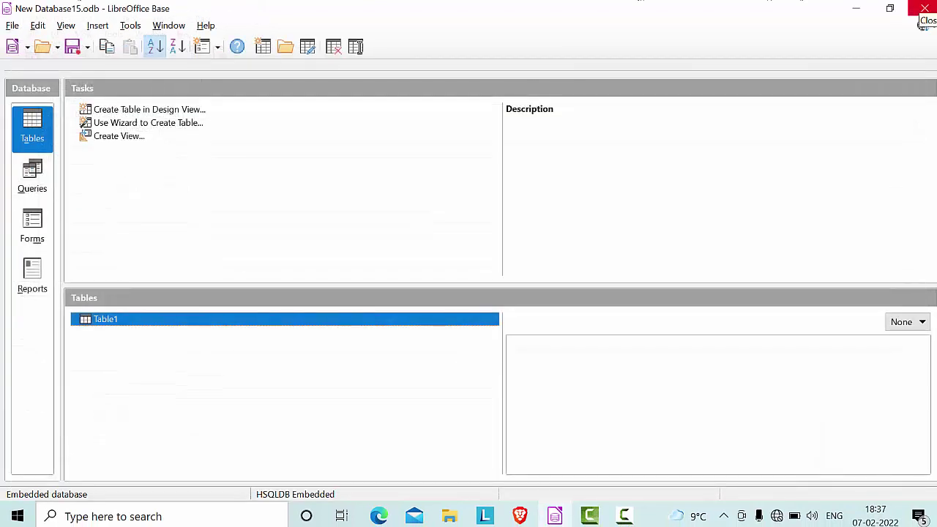
Step: Open the StudentQ query results and select the new-record row's Roll number cell
left_click(41, 180)
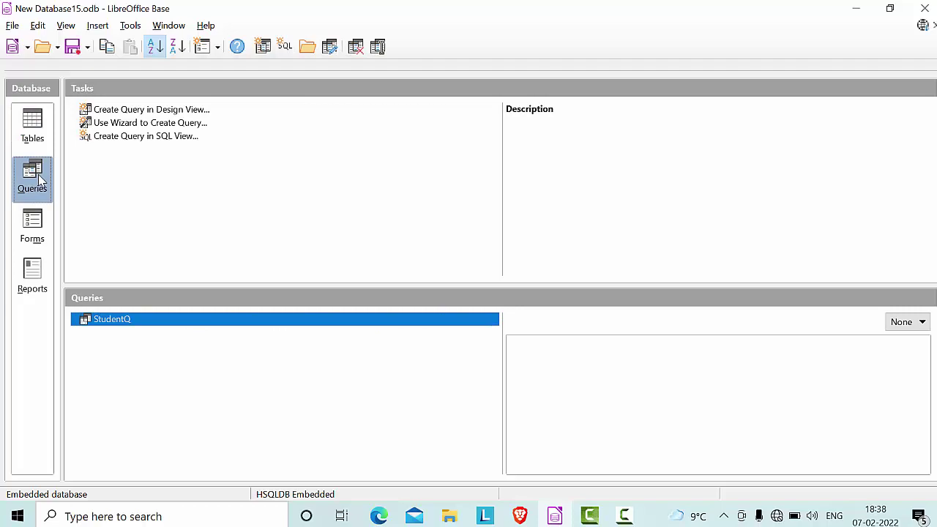
double_click(174, 319)
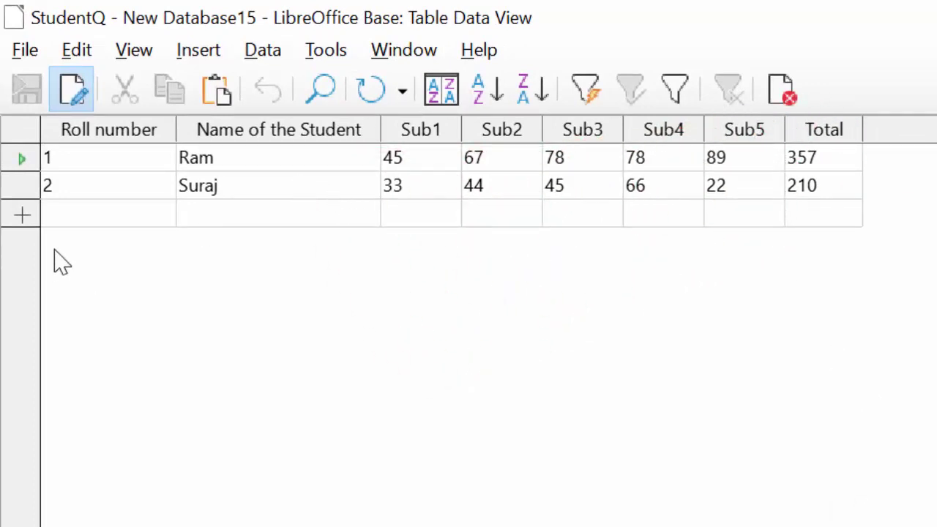
left_click(71, 228)
Step: Enter roll number 3, the student's name and marks 45, 55, 67, 89, 90, then save for Total 346
type("3 ")
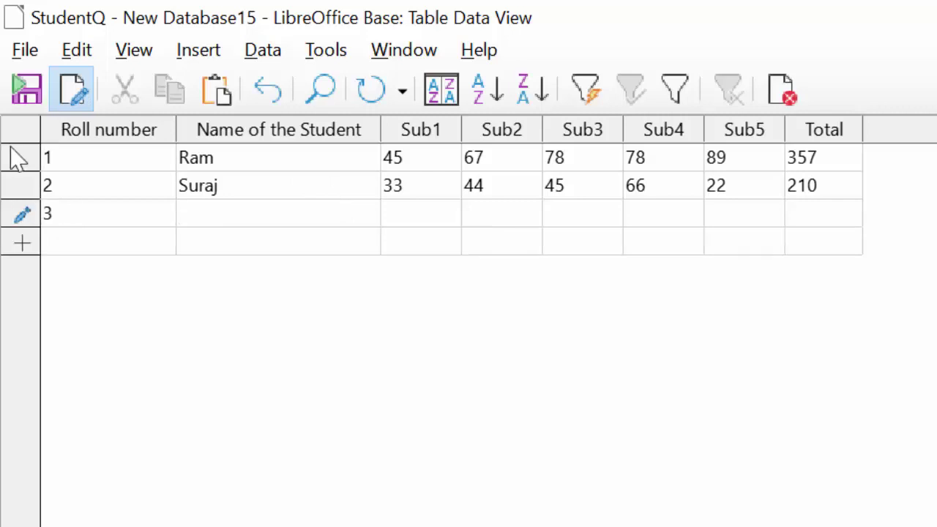
type("A")
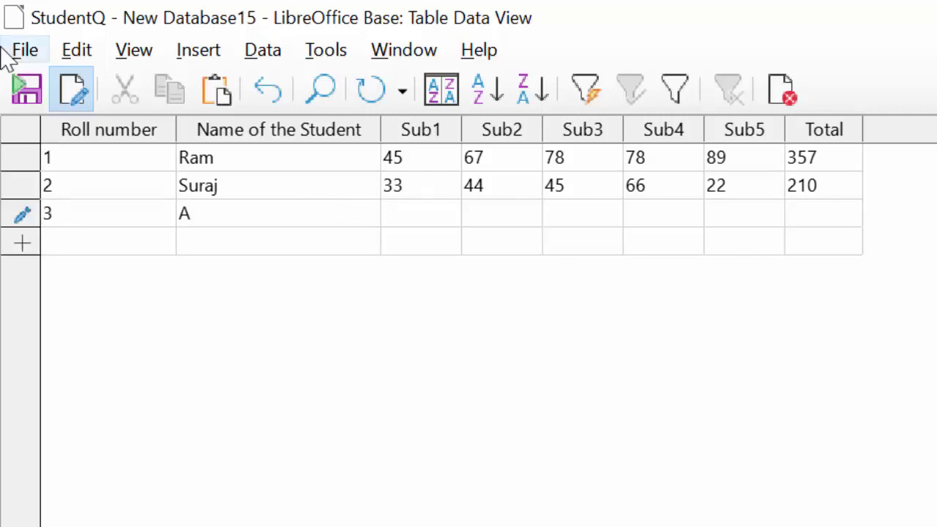
type("vin")
type("ash ")
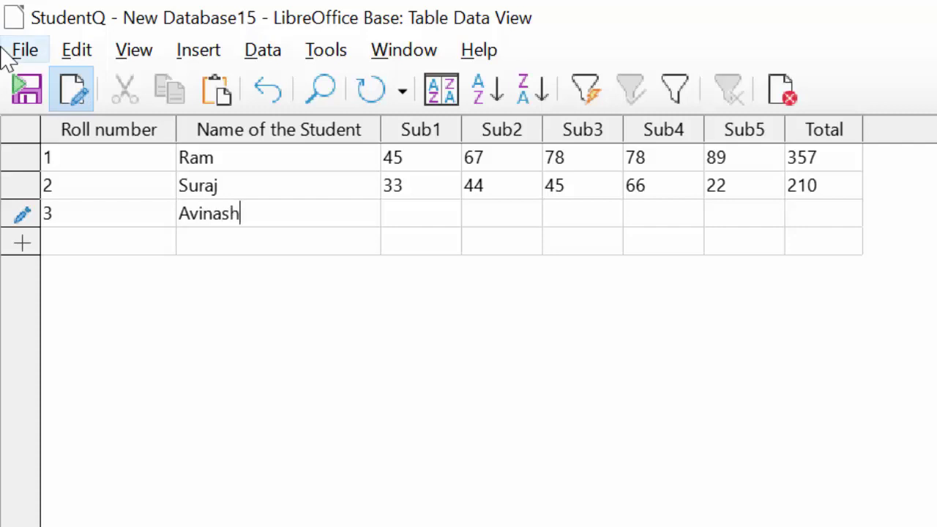
type("4")
type("5 ")
type("55 ")
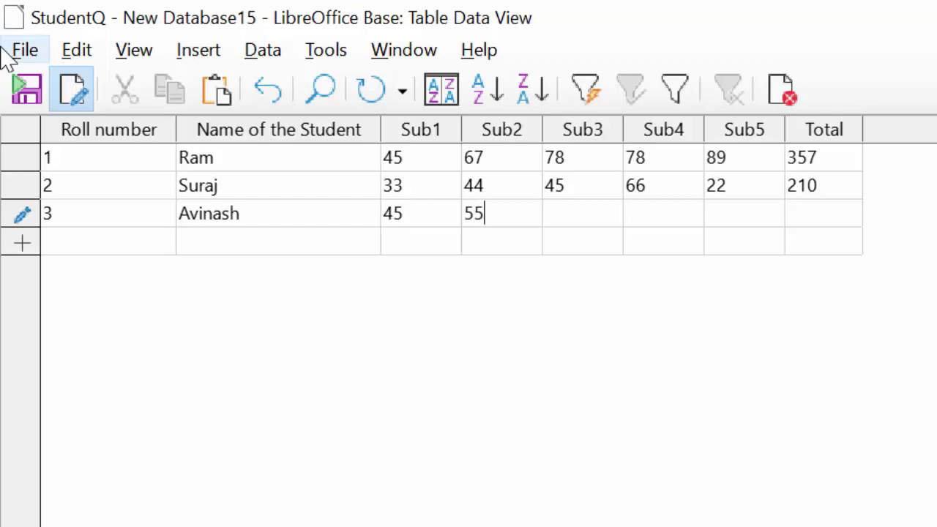
type("67 ")
type("89 ")
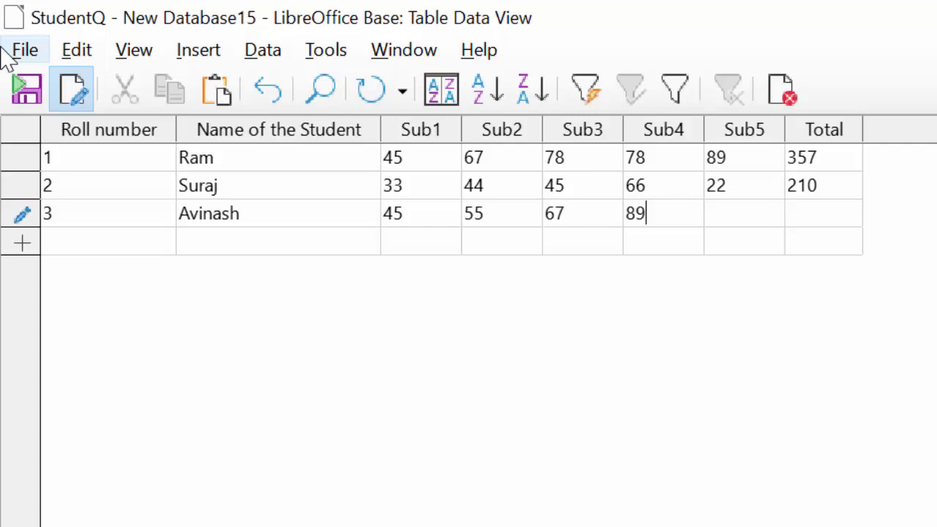
type("9")
type("0")
left_click(9, 51)
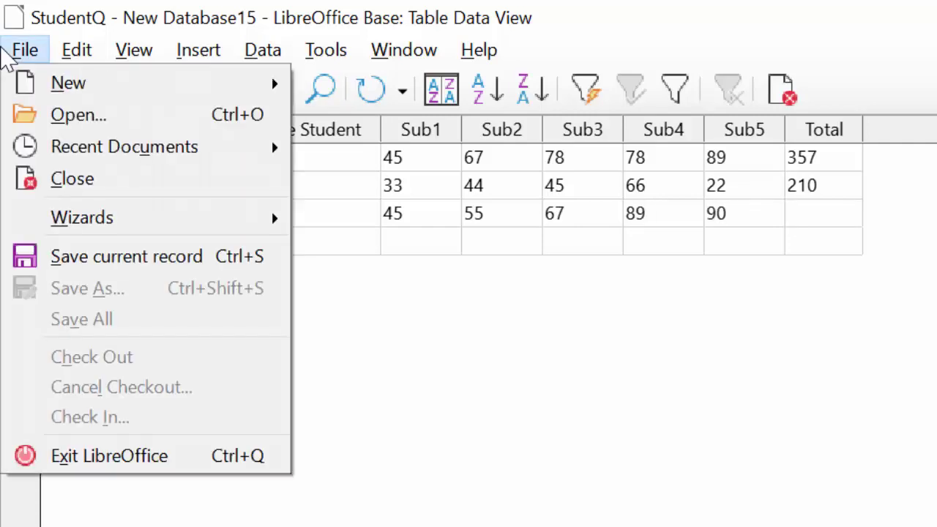
mouse_move(77, 50)
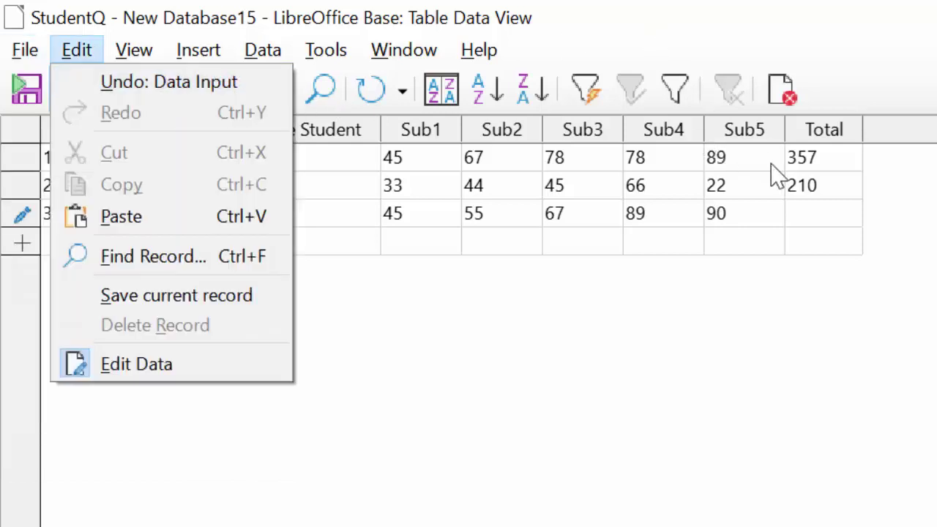
left_click(763, 216)
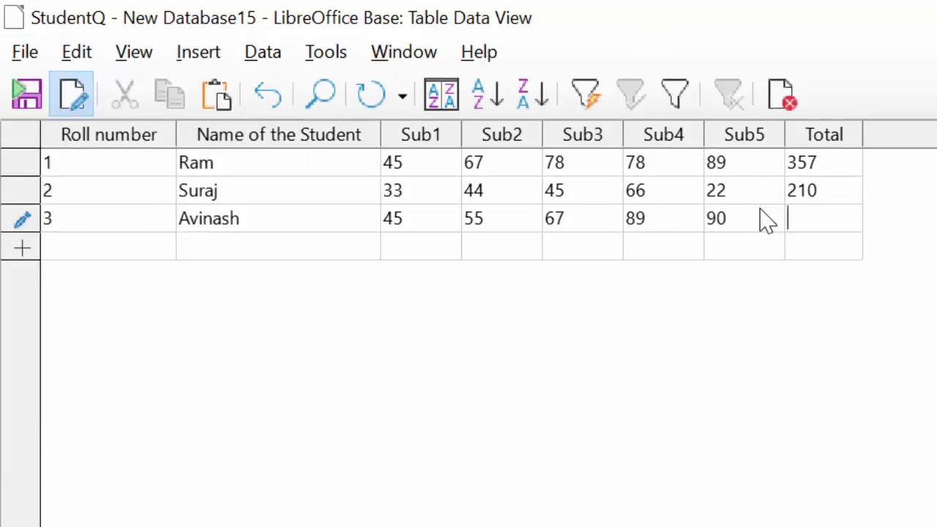
key("Return")
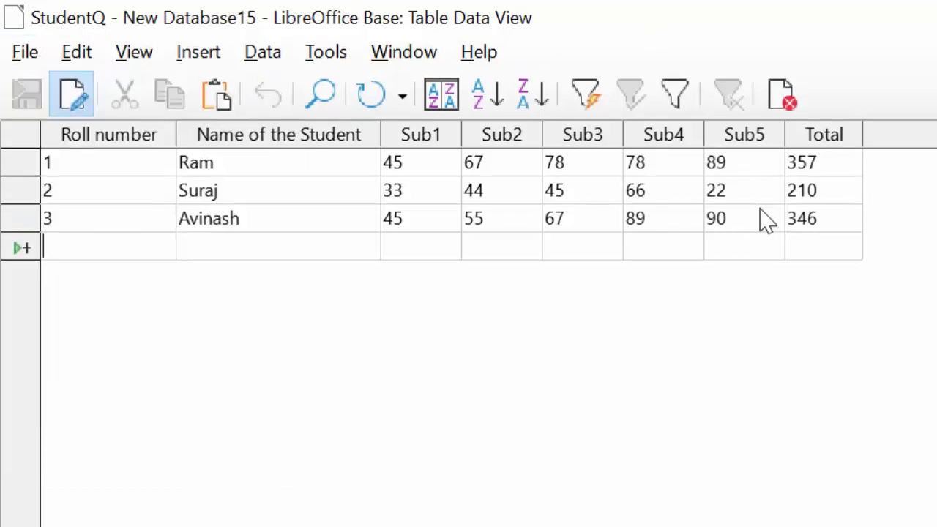